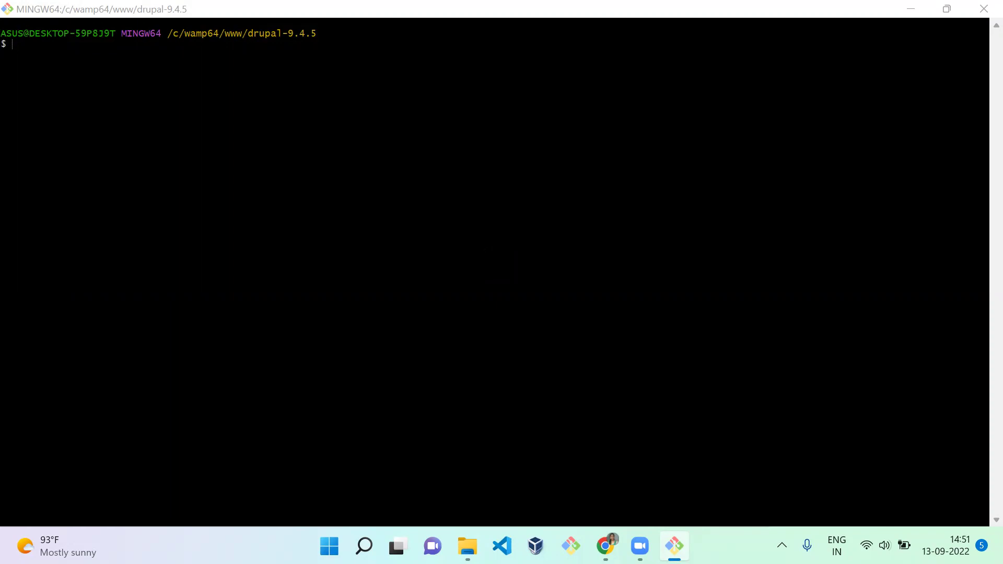
# - Switch from Git Bash to the D4Drupal home page in Chrome and start a new tab
pyautogui.press('super+Tab')
pyautogui.press('Tab')
pyautogui.press('Tab')
pyautogui.press('Return')
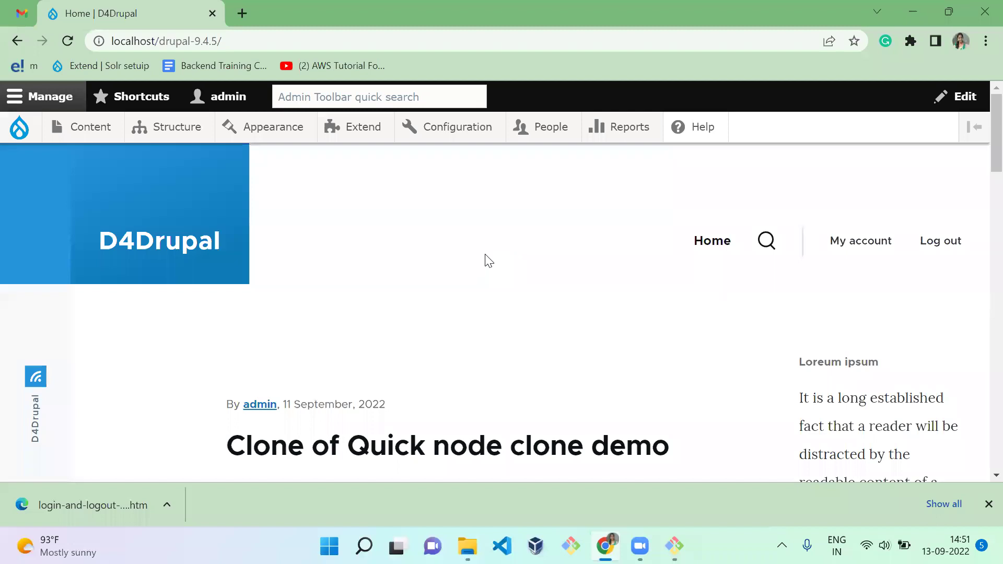
pyautogui.hotkey('ctrl', 't')
# - Search for 'login logout redirect per role drupal' and open the drupal.org project page
pyautogui.write('login logout ')
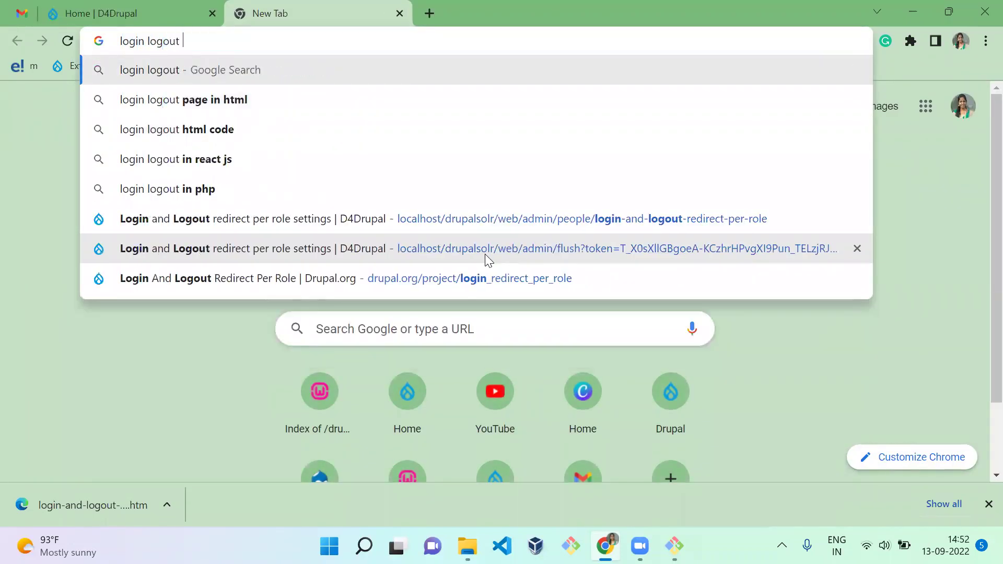
pyautogui.write('redirect')
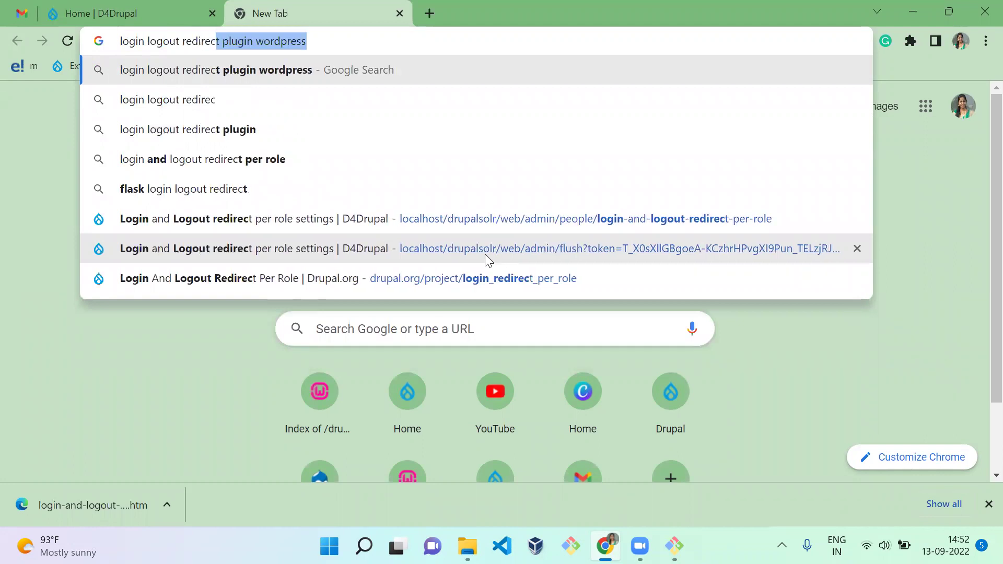
pyautogui.write(' per d=rold')
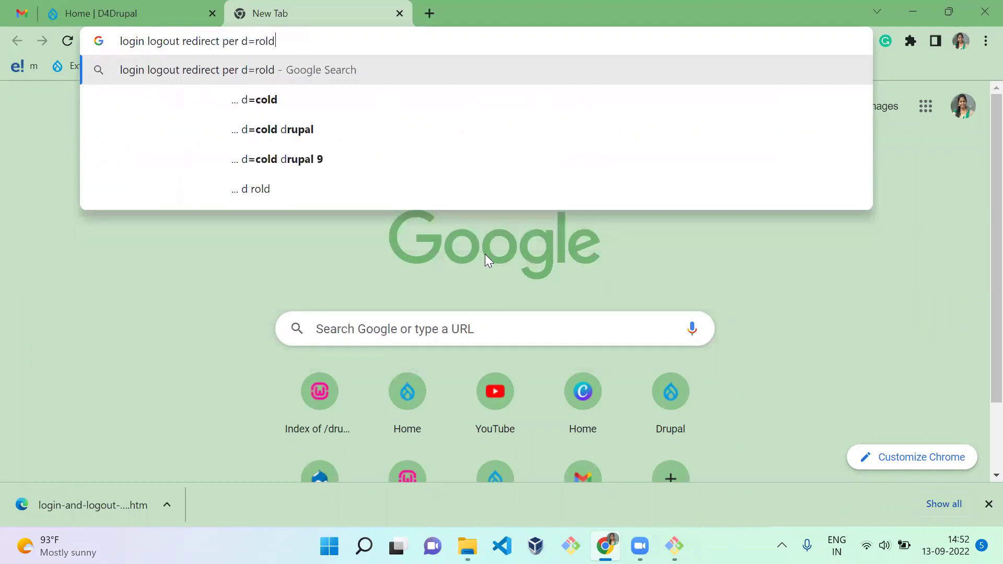
pyautogui.press('BackSpace')
pyautogui.write('e drupal')
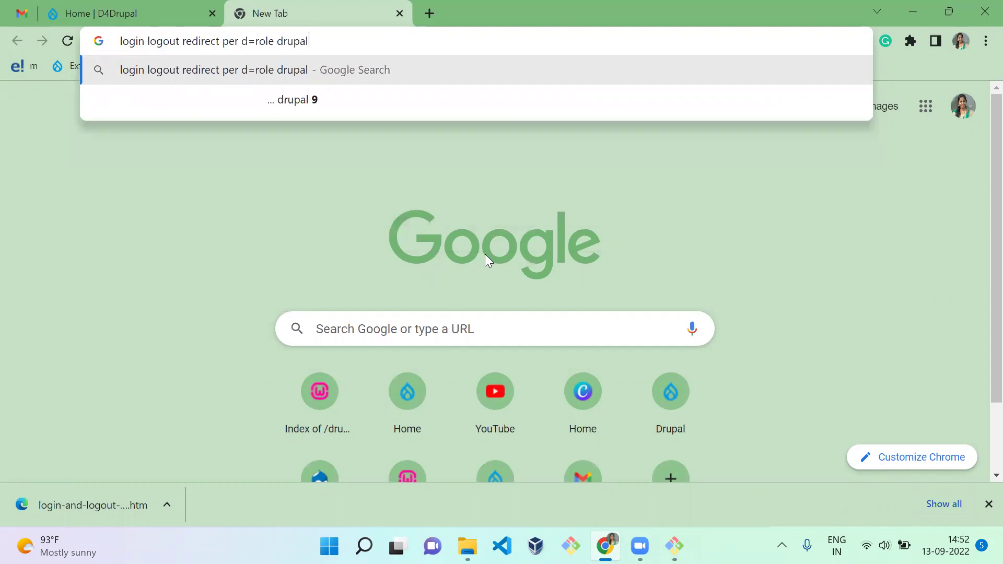
pyautogui.press('Return')
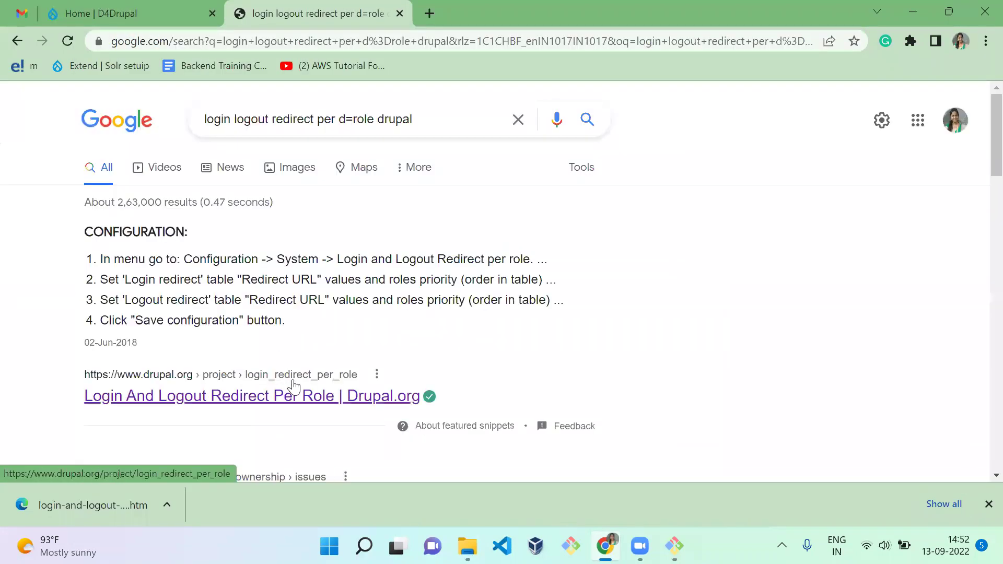
pyautogui.click(296, 387)
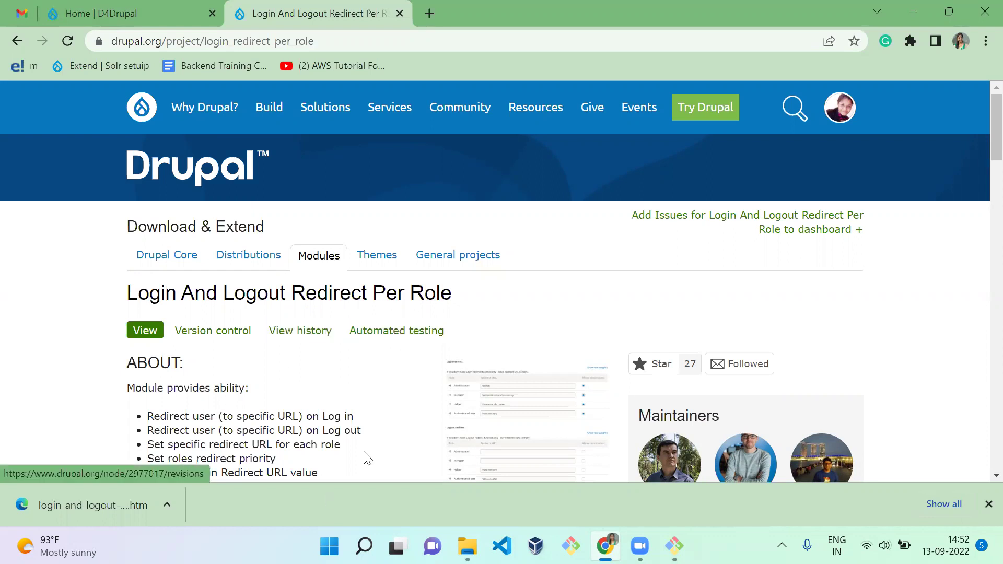
# - Copy the project name login_redirect_per_role and begin 'composer require drupal/' in Git Bash
pyautogui.doubleClick(269, 45)
pyautogui.press('super+c')
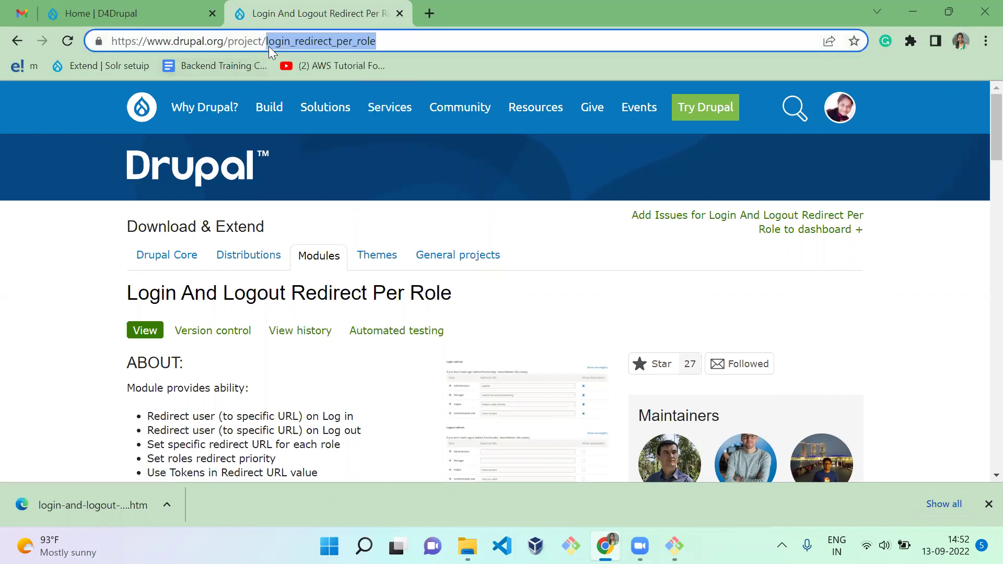
pyautogui.hotkey('alt', 'Tab')
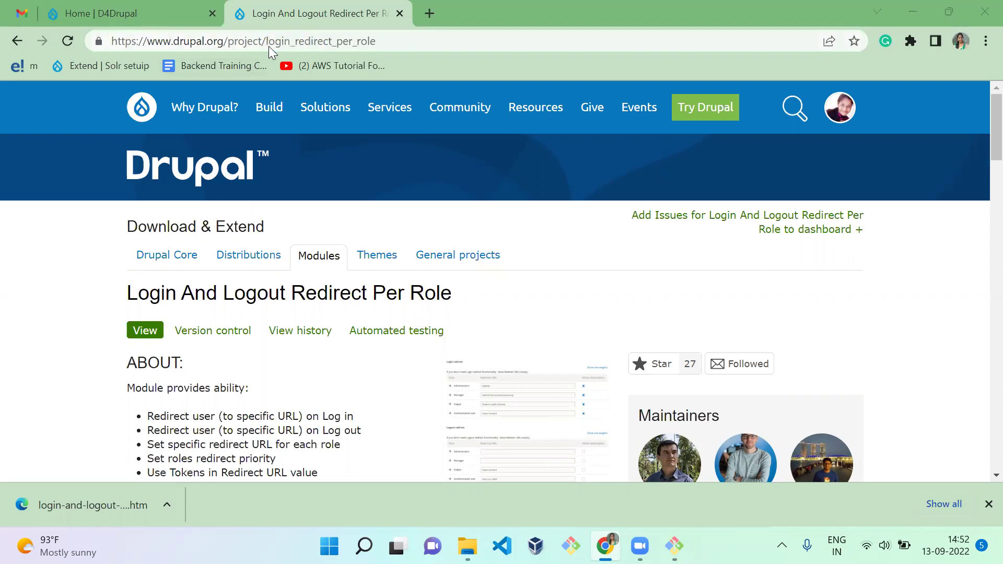
pyautogui.write('composer require drupal/')
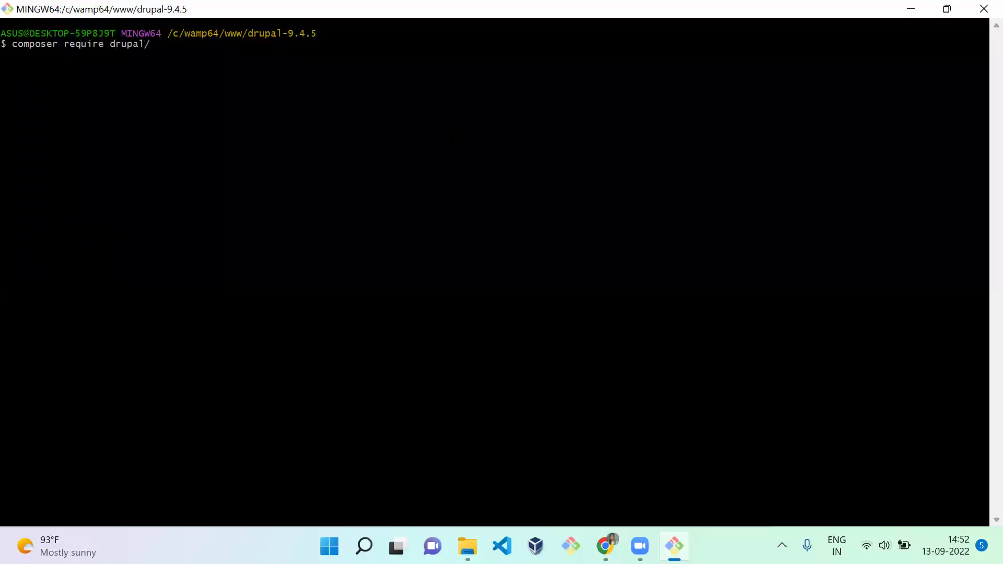
# - Run composer require drupal/login_redirect_per_role to install version 1.9.0
pyautogui.rightClick(454, 138)
pyautogui.click(470, 189)
pyautogui.press('Return')
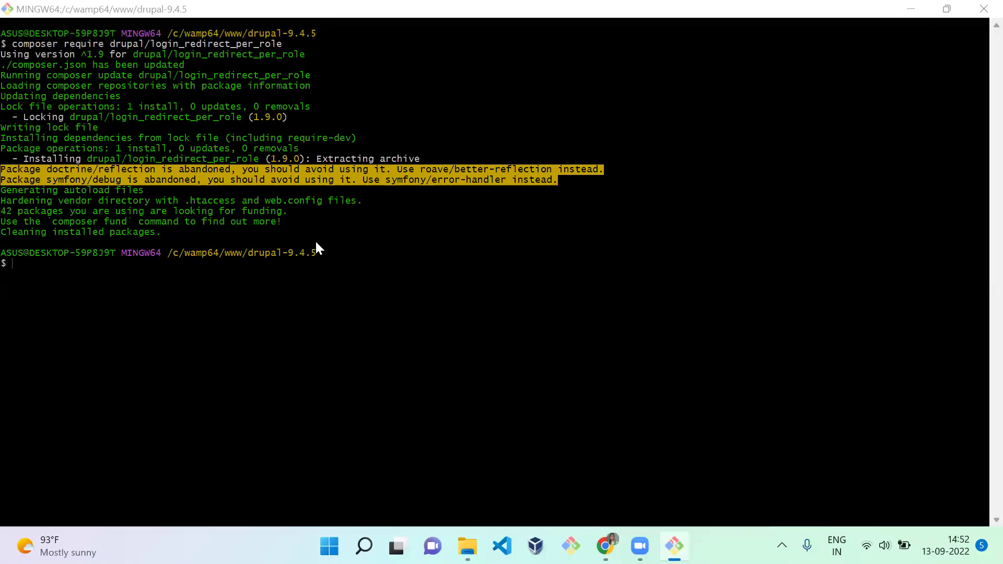
pyautogui.hotkey('alt', 'Tab')
# - Filter the Extend list for 'login' and install Login And Logout Redirect Per Role
pyautogui.moveTo(112, 41); pyautogui.dragTo(119, 42)
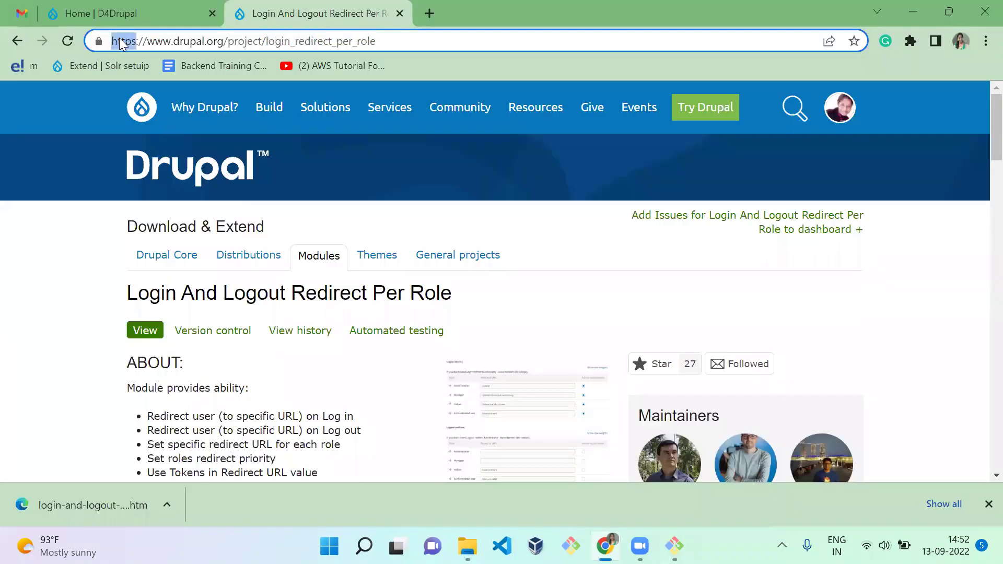
pyautogui.click(125, 13)
pyautogui.click(363, 127)
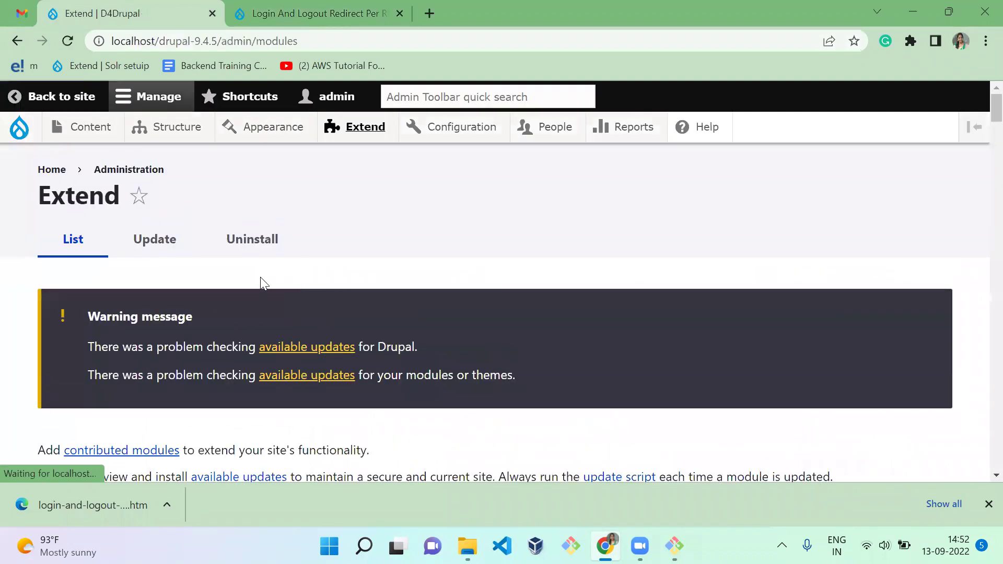
pyautogui.scroll(-3, 393, 292)
pyautogui.click(220, 387)
pyautogui.write('login')
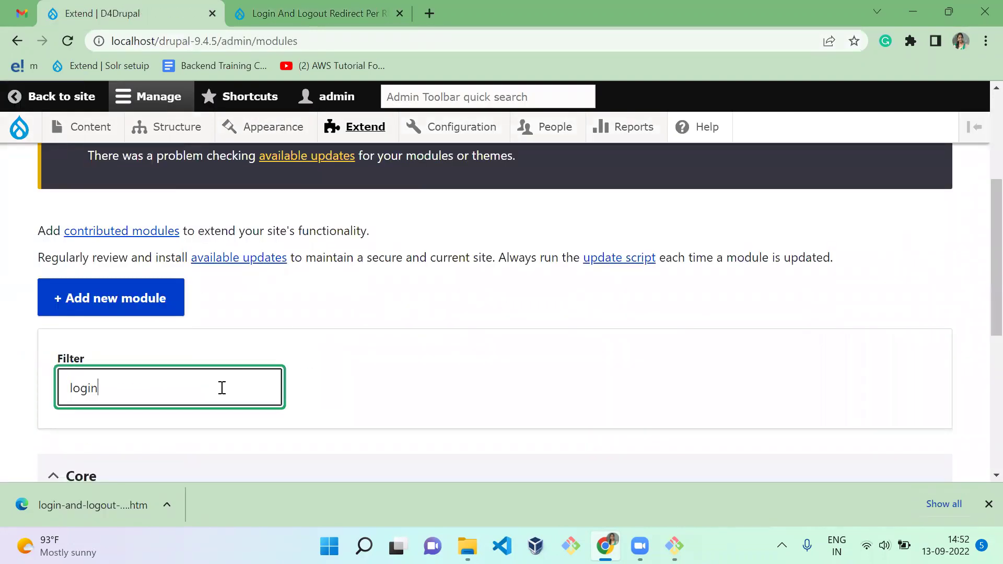
pyautogui.moveTo(980, 226); pyautogui.dragTo(981, 340)
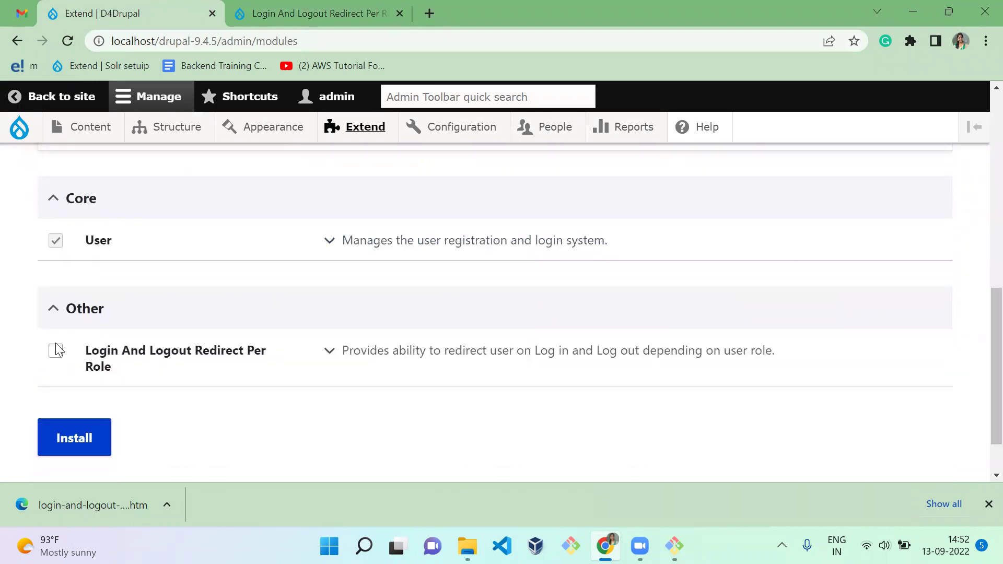
pyautogui.click(56, 355)
pyautogui.click(87, 452)
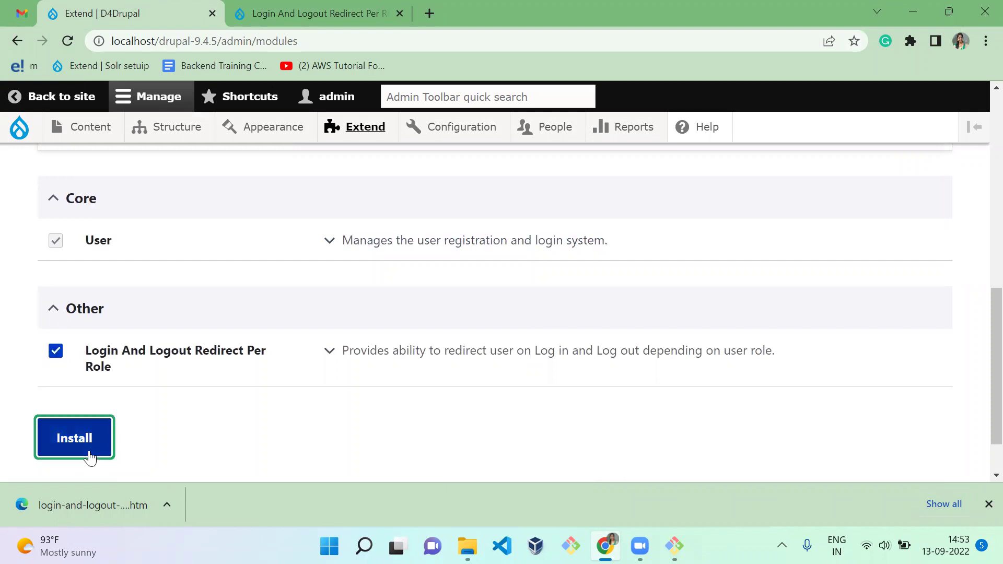
# - Find the enabled module under Other and open its configuration page
pyautogui.click(988, 504)
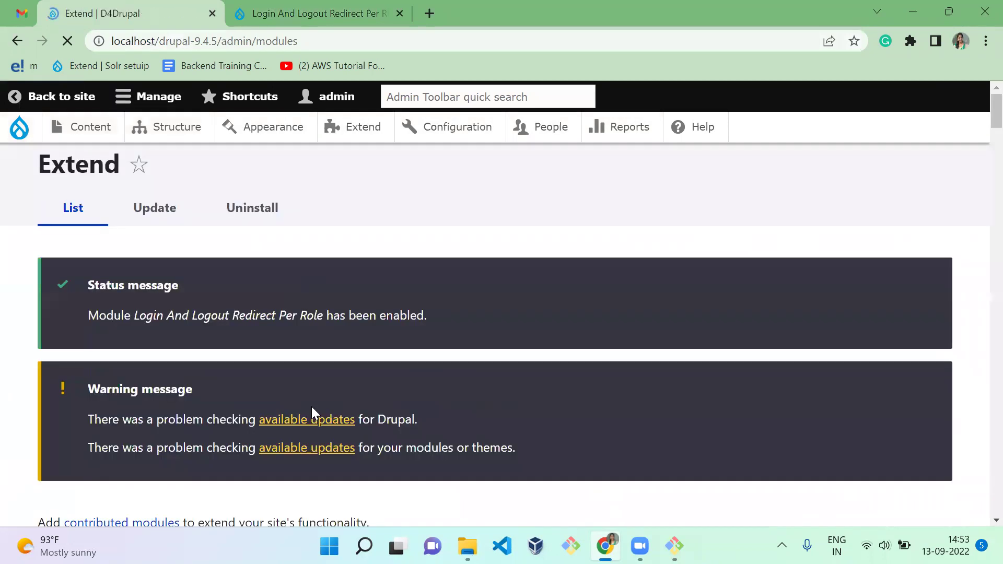
pyautogui.tripleClick(321, 349)
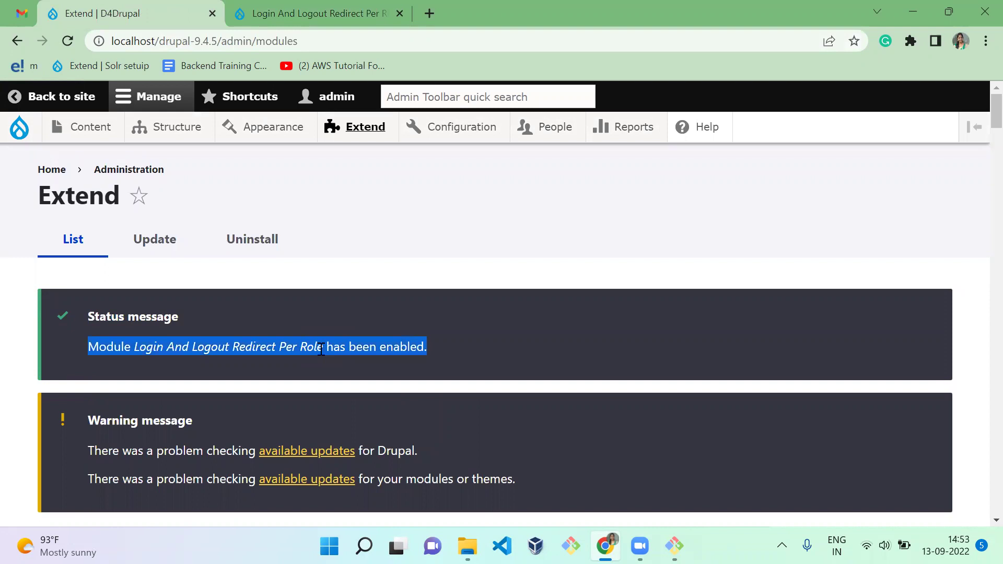
pyautogui.click(537, 356)
pyautogui.moveTo(142, 348); pyautogui.dragTo(314, 354)
pyautogui.hotkey('ctrl', 'f')
pyautogui.press('Return')
pyautogui.press('Escape')
pyautogui.hotkey('ctrl', 'f')
pyautogui.press('Return')
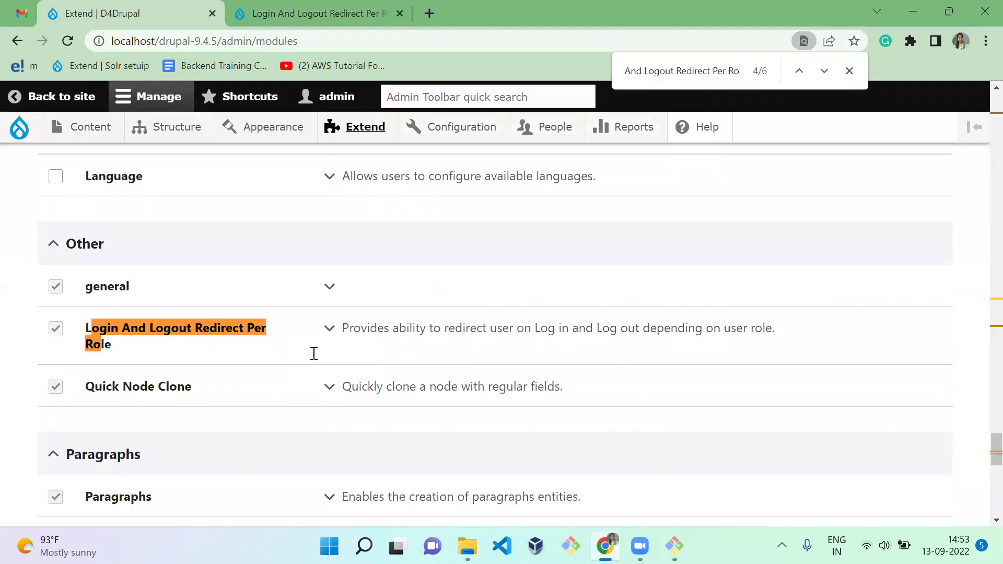
pyautogui.press('Escape')
pyautogui.click(436, 331)
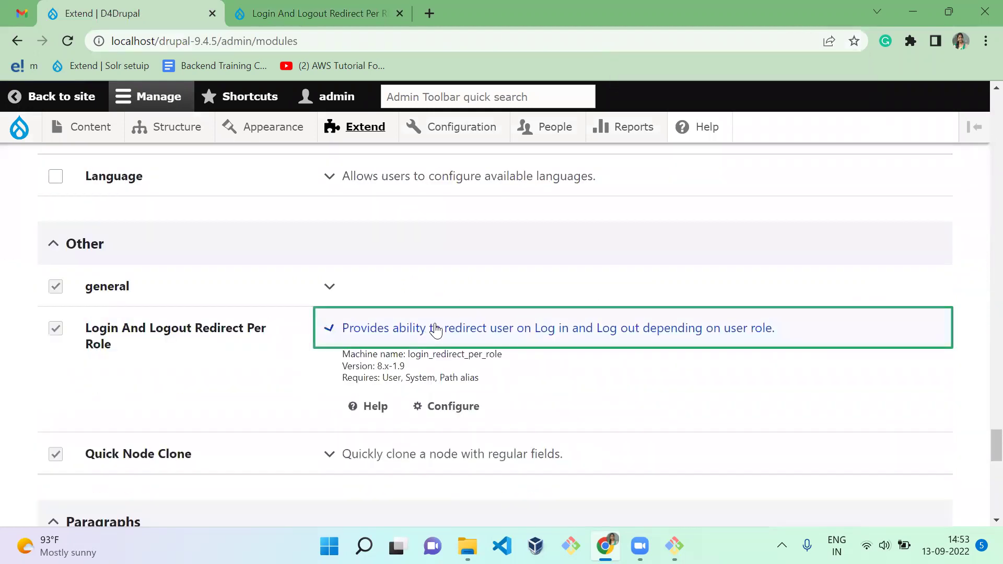
pyautogui.click(467, 412)
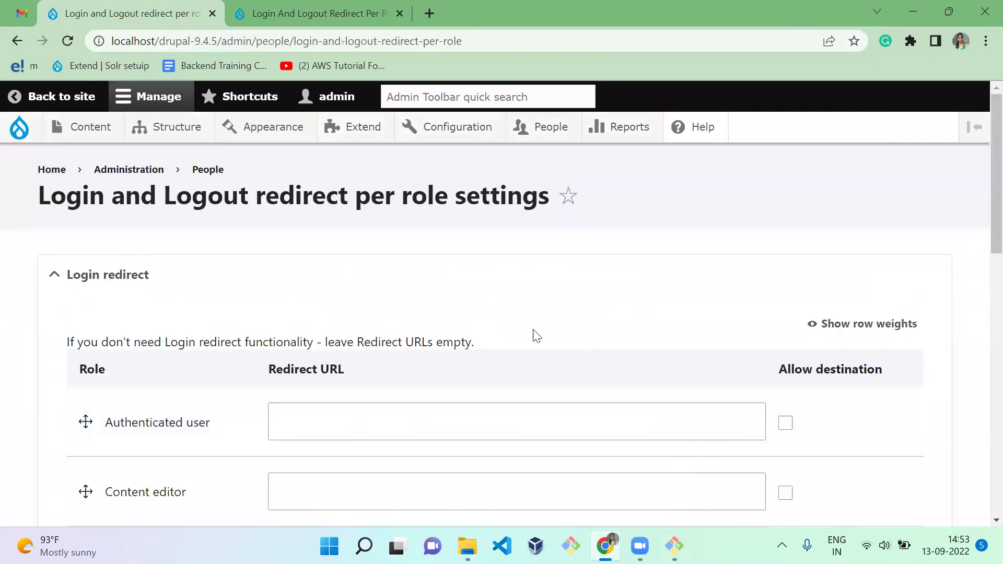
# - Scroll through the login and logout redirect tables and expand the Working logic priority explanation
pyautogui.moveTo(980, 225); pyautogui.dragTo(981, 256)
pyautogui.scroll(1, 981, 256)
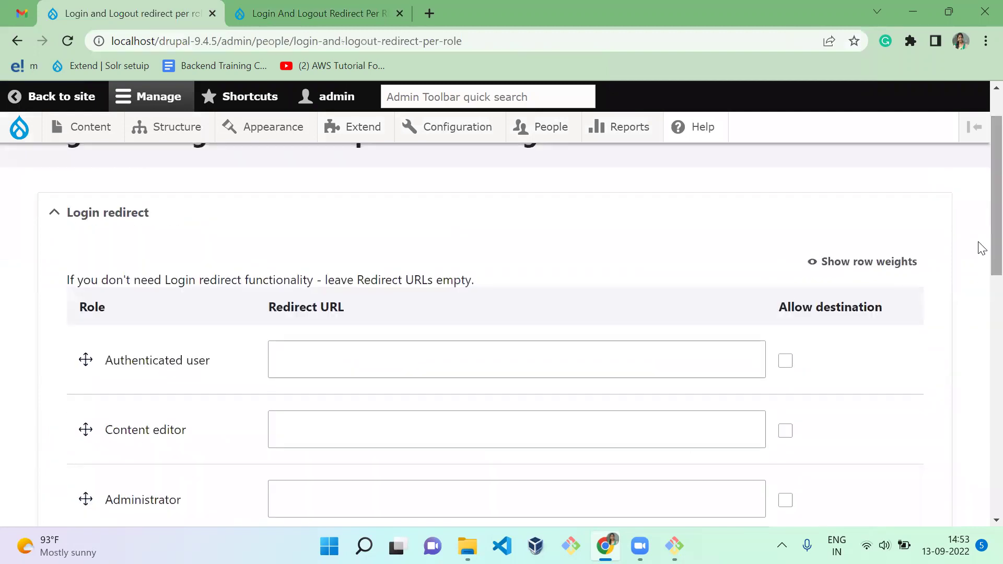
pyautogui.moveTo(980, 256)
pyautogui.mouseDown()
pyautogui.moveTo(978, 455)
pyautogui.moveTo(981, 266)
pyautogui.mouseUp()
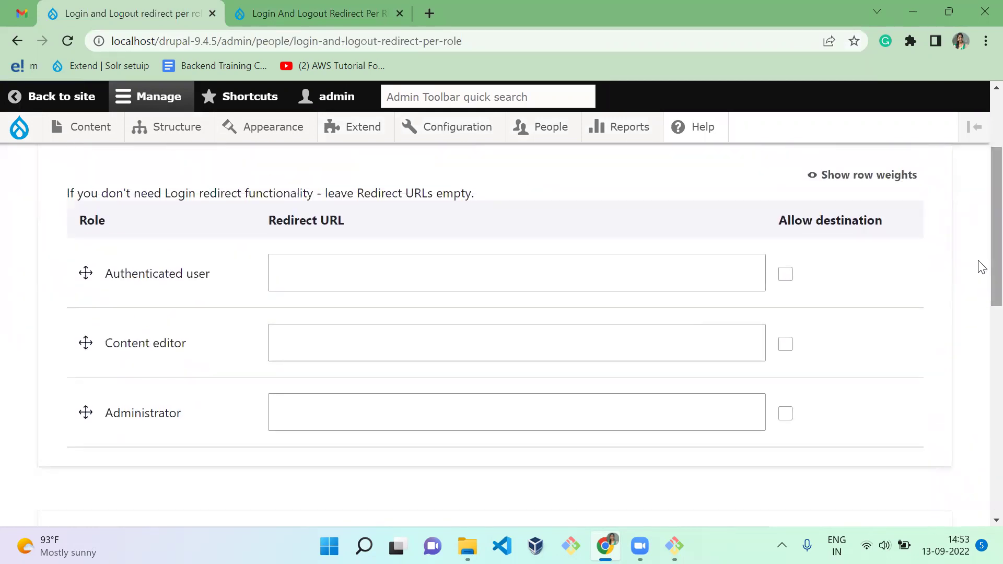
pyautogui.moveTo(981, 267); pyautogui.dragTo(978, 449)
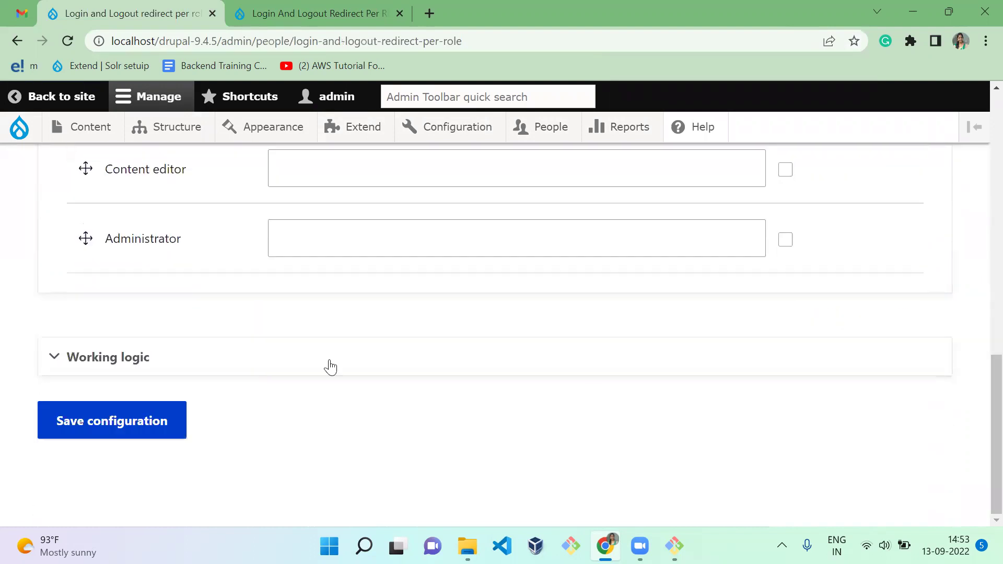
pyautogui.click(249, 369)
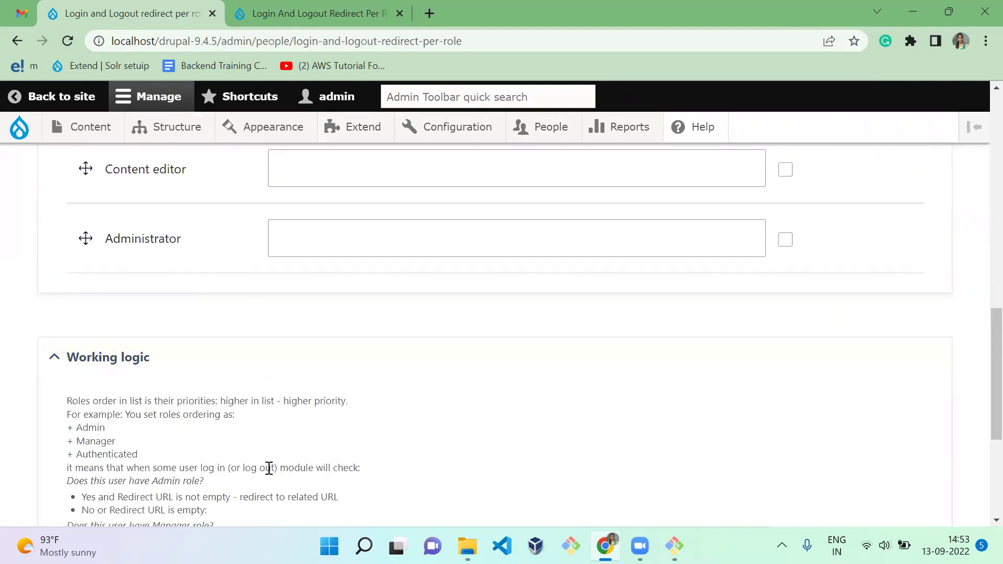
pyautogui.scroll(-1, 269, 468)
pyautogui.scroll(-4, 269, 468)
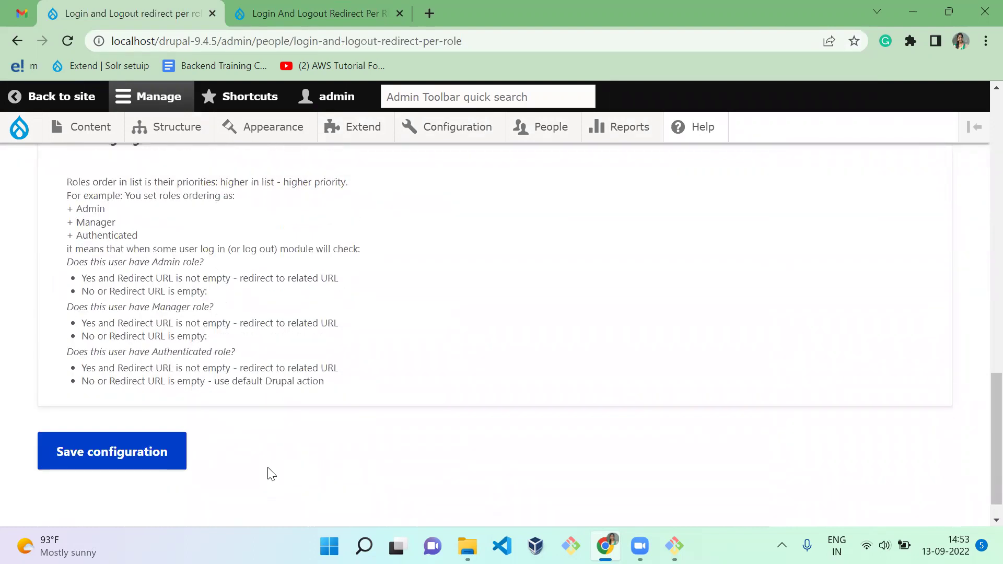
# - In Notepad, list the user's roles (editor, reviewer) and a second list (reviewer, editor)
pyautogui.press('super')
pyautogui.write('notepad')
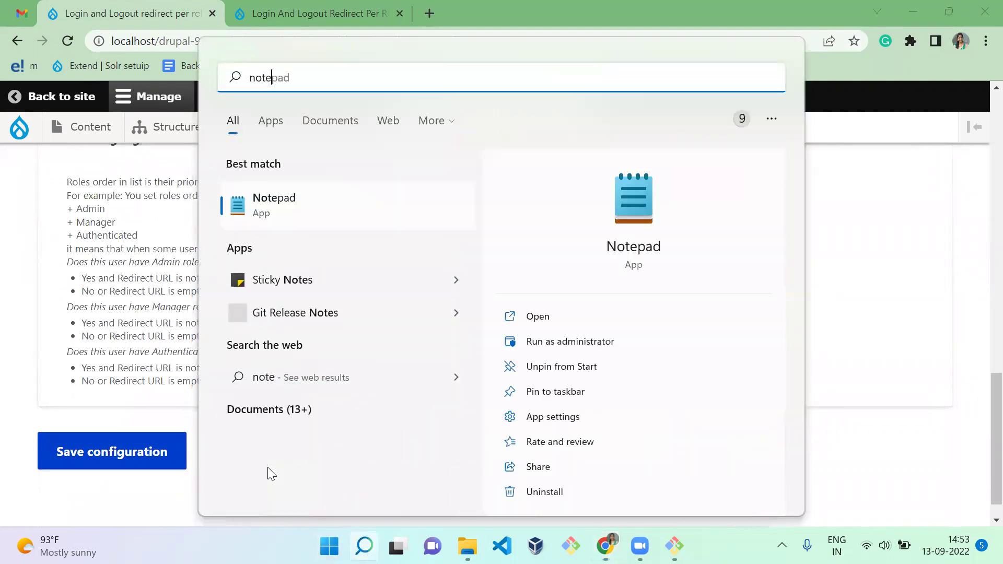
pyautogui.press('Return')
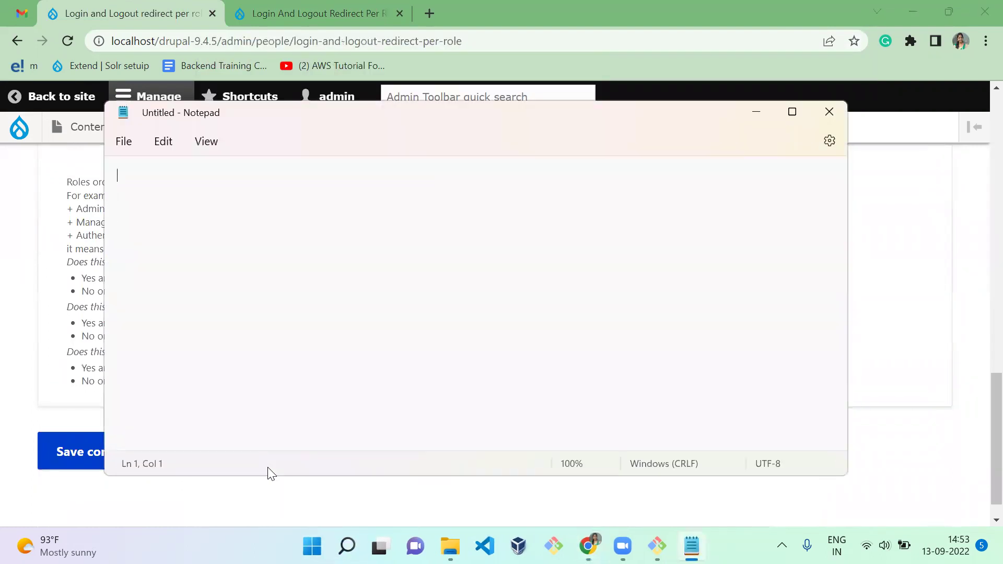
pyautogui.write('user has two role')
pyautogui.press('Return')
pyautogui.press('Return')
pyautogui.write('editor')
pyautogui.press('Return')
pyautogui.write('rev')
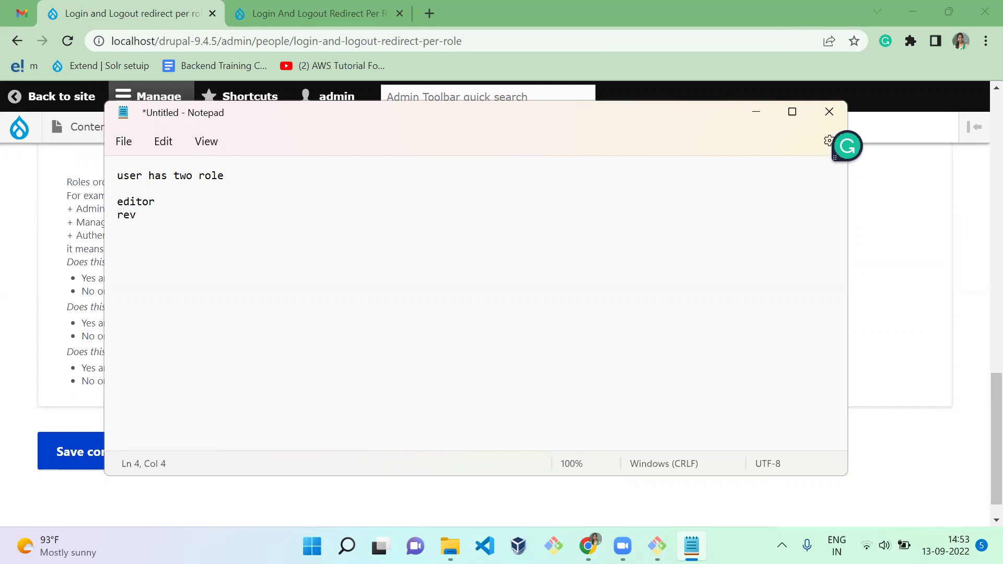
pyautogui.write('iewer')
pyautogui.press('Return')
pyautogui.press('Return')
pyautogui.write('reviewer')
pyautogui.press('Return')
pyautogui.write('editor')
pyautogui.press('Return')
pyautogui.press('Return')
pyautogui.press('Return')
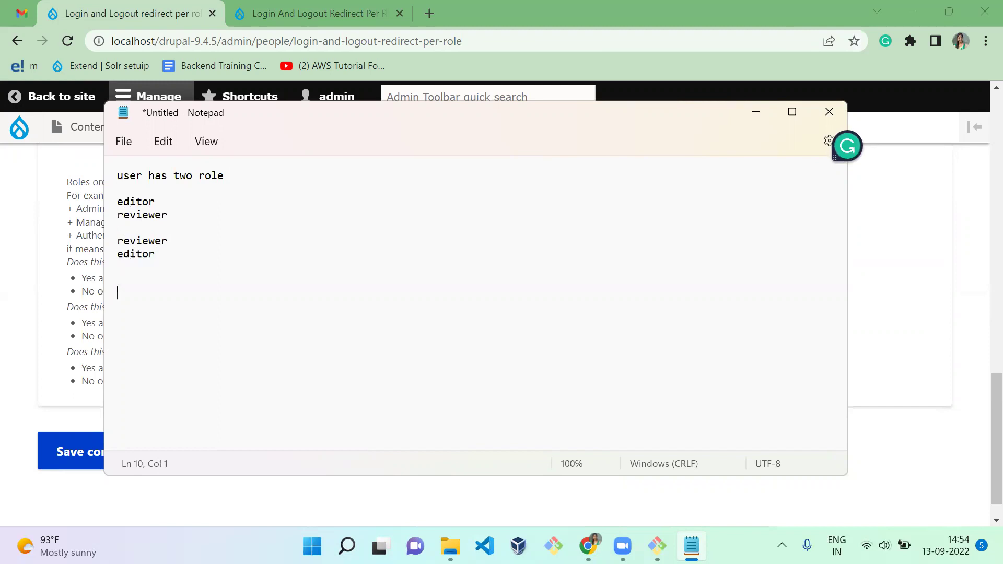
# - Label the second list 'config' and note that a reviewer login/logout never checks the editor role url
pyautogui.click(118, 266)
pyautogui.press('Return')
pyautogui.press('Up')
pyautogui.press('Up')
pyautogui.write('config')
pyautogui.press('End')
pyautogui.press('Return')
pyautogui.press('Return')
pyautogui.click(118, 306)
pyautogui.press('Return')
pyautogui.press('Return')
pyautogui.press('Return')
pyautogui.write('when user login')
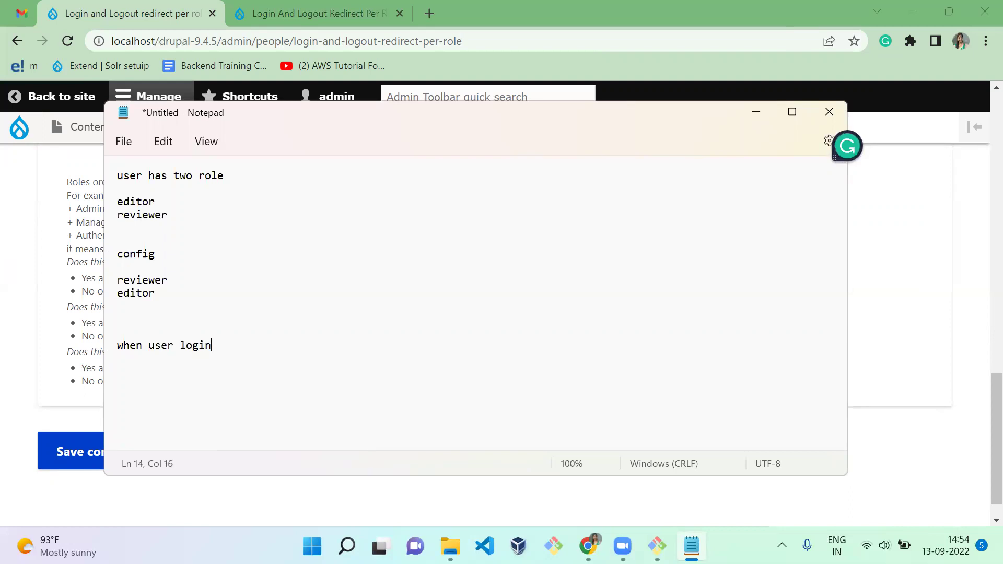
pyautogui.write('/logout  ')
pyautogui.write('if')
pyautogui.write(' user ha')
pyautogui.write('s ')
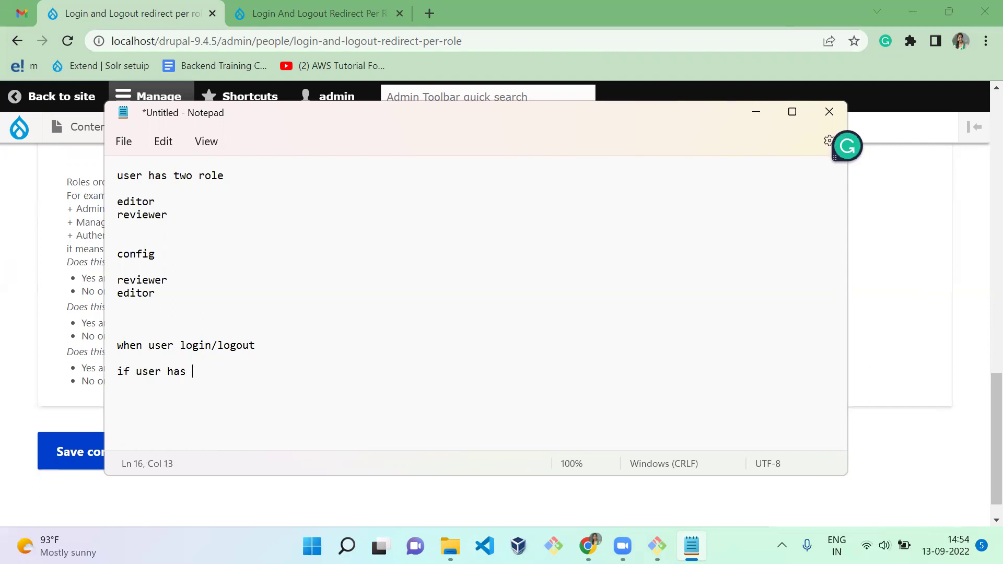
pyautogui.write('reviewer role')
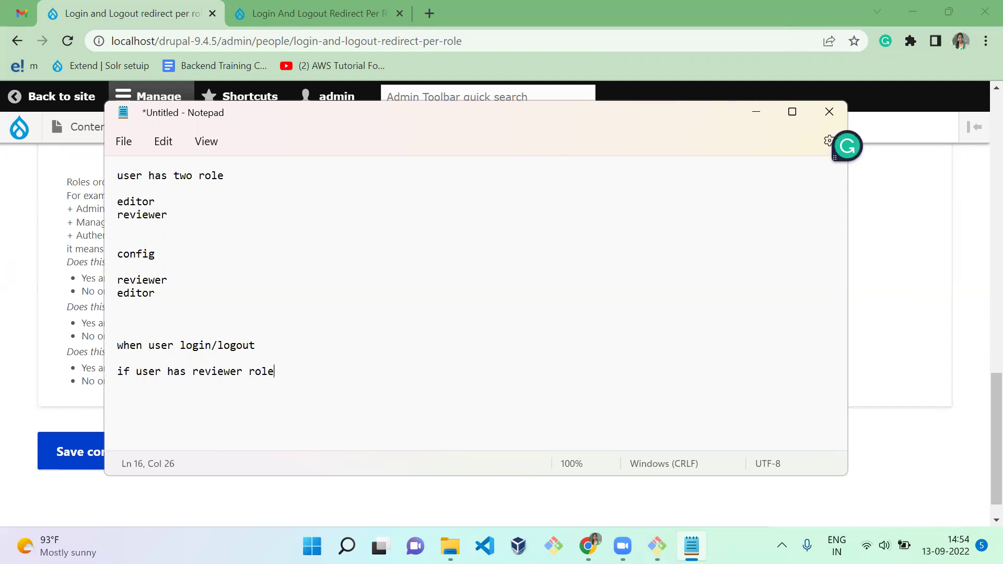
pyautogui.write(' , it will')
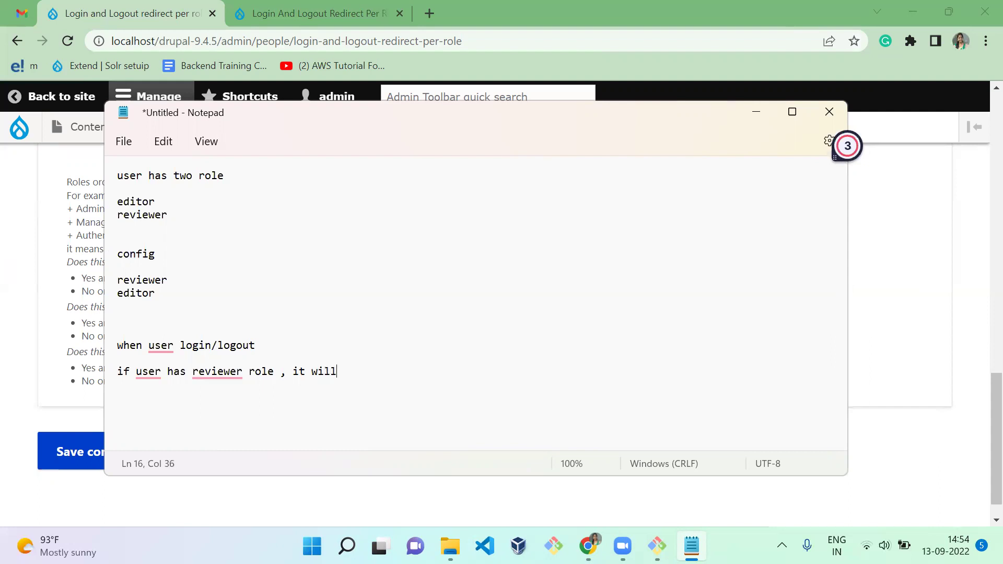
pyautogui.write(' not check for edito')
pyautogui.write('r role')
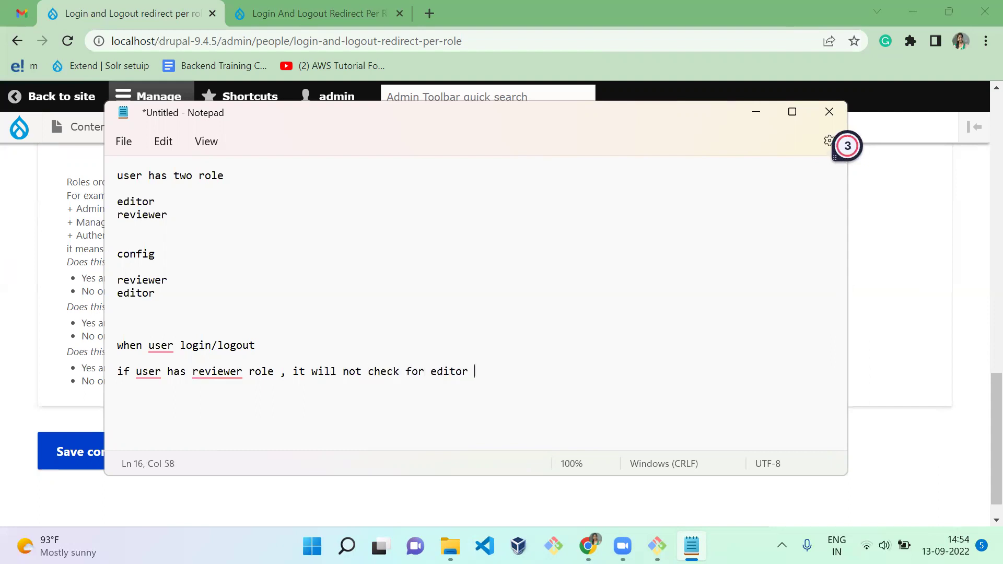
pyautogui.write(' url')
pyautogui.click(193, 371)
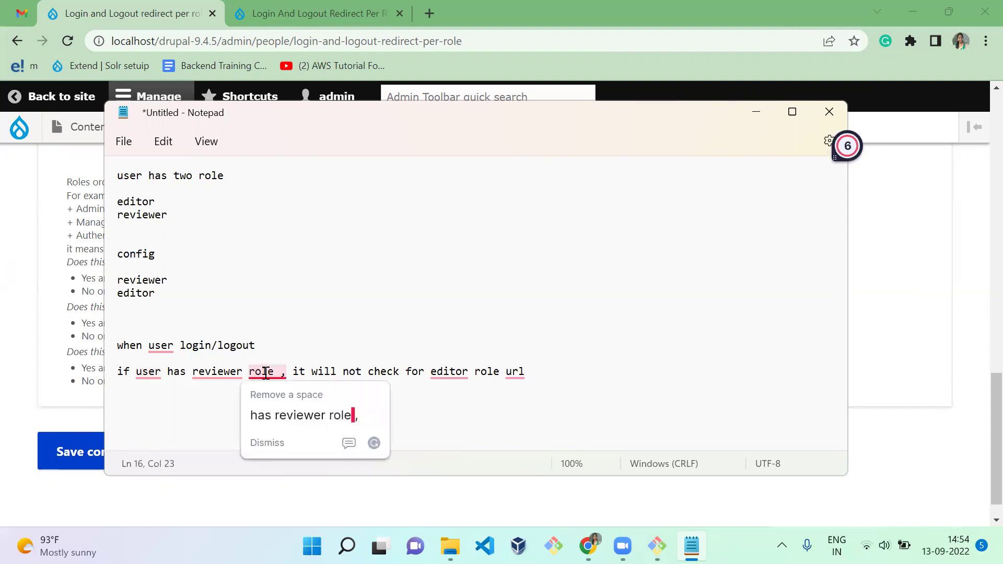
pyautogui.click(385, 342)
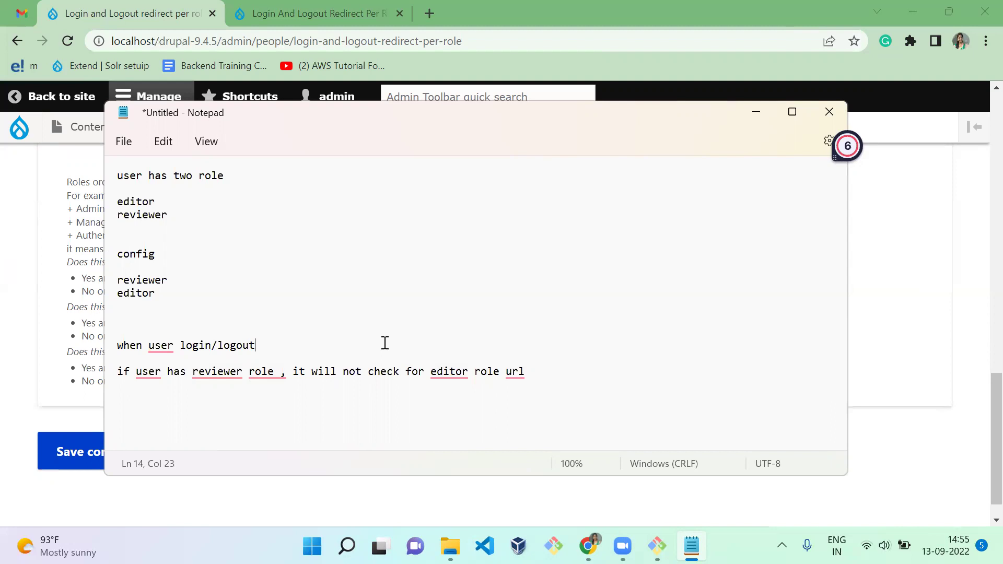
# - Reorder the login redirect roles to Administrator, Content editor, Authenticated user
pyautogui.click(973, 342)
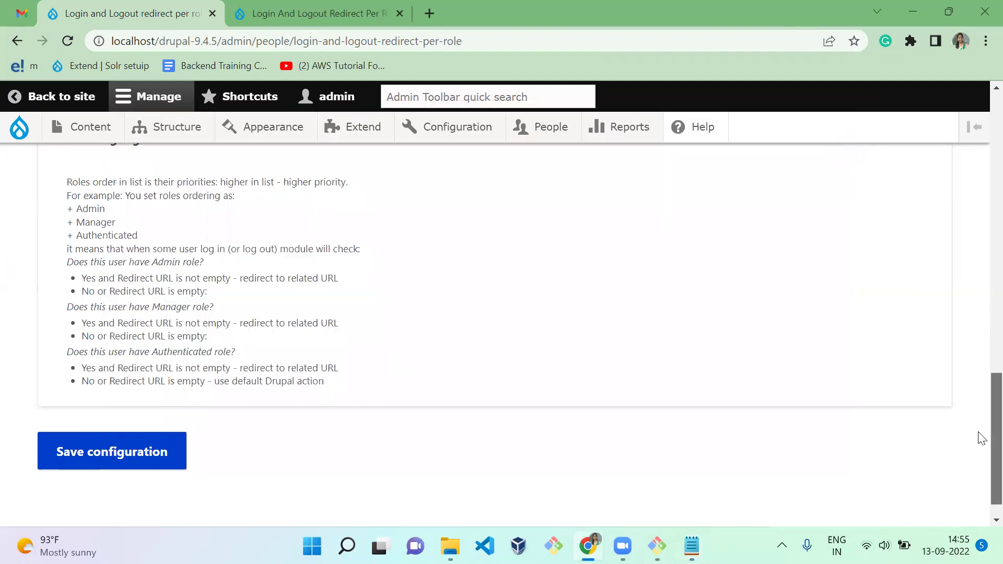
pyautogui.click(982, 249)
pyautogui.moveTo(982, 248); pyautogui.dragTo(971, 225)
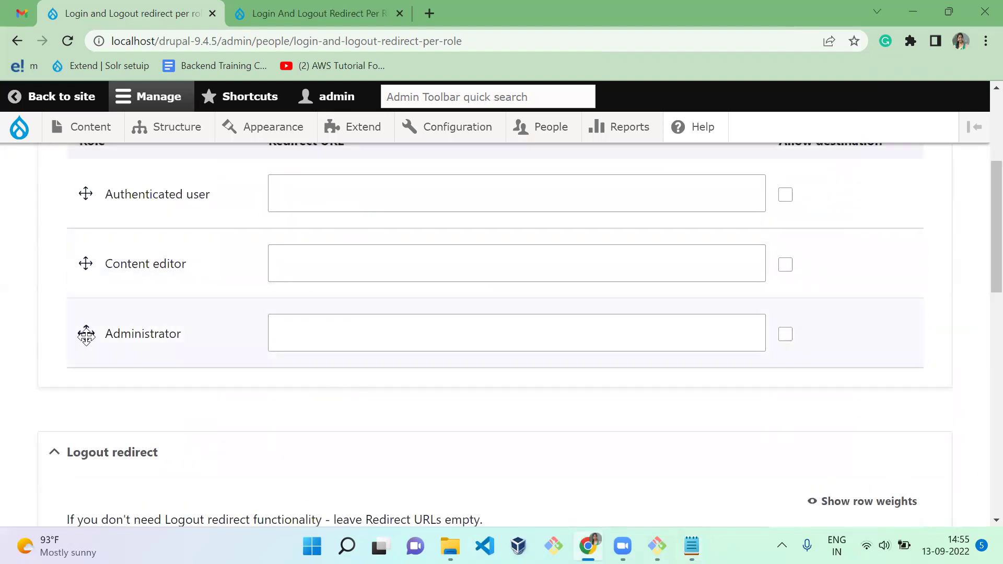
pyautogui.moveTo(85, 332); pyautogui.dragTo(85, 193)
pyautogui.moveTo(85, 434); pyautogui.dragTo(90, 344)
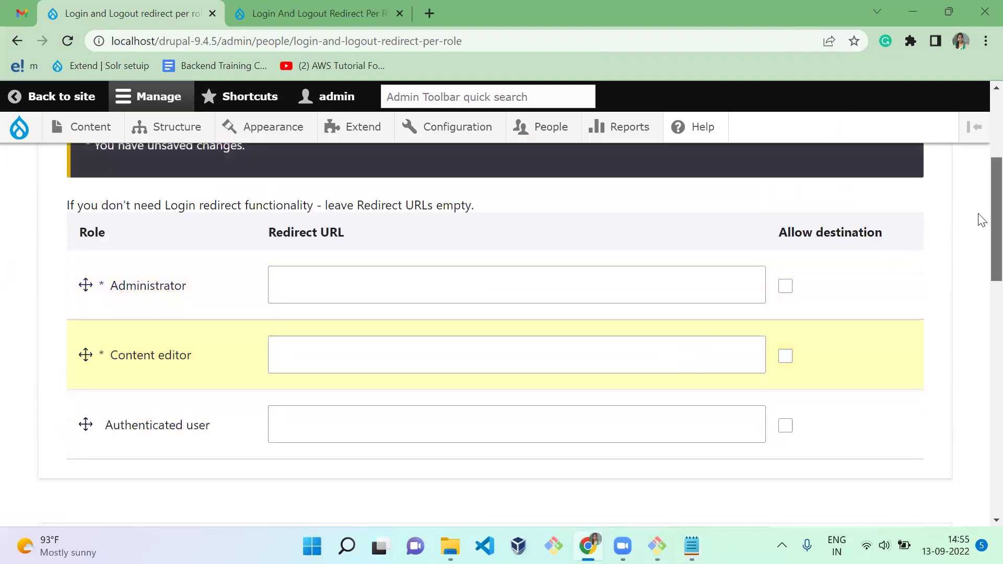
# - Collapse Working logic, give the logout roles the same order, and save the configuration
pyautogui.scroll(-10, 979, 217)
pyautogui.scroll(4, 687, 340)
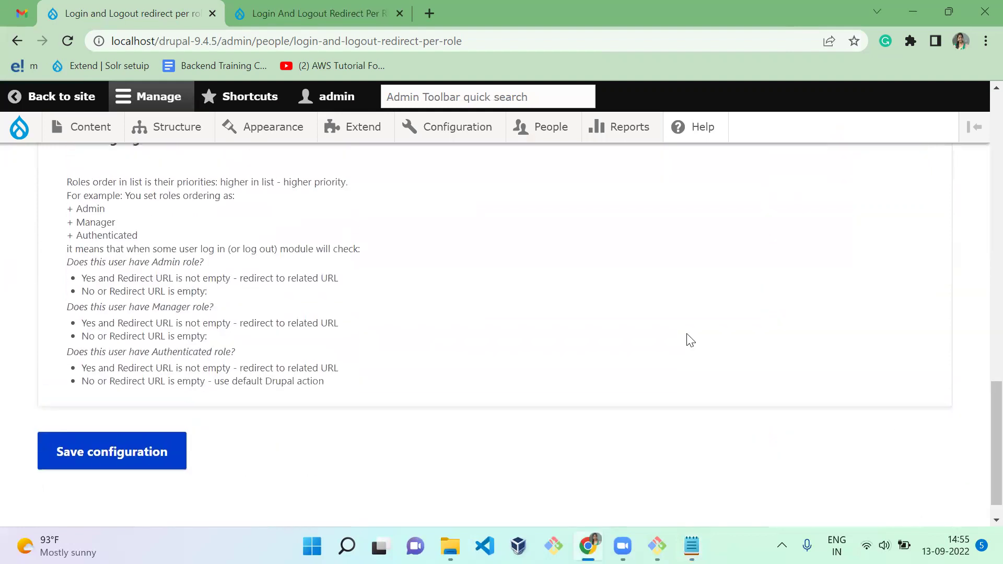
pyautogui.click(178, 346)
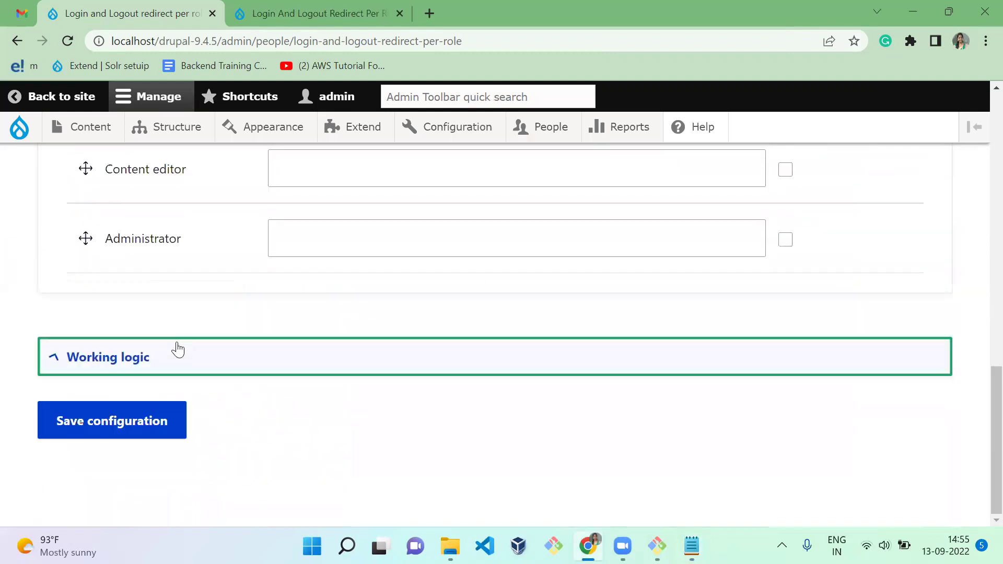
pyautogui.scroll(3, 180, 349)
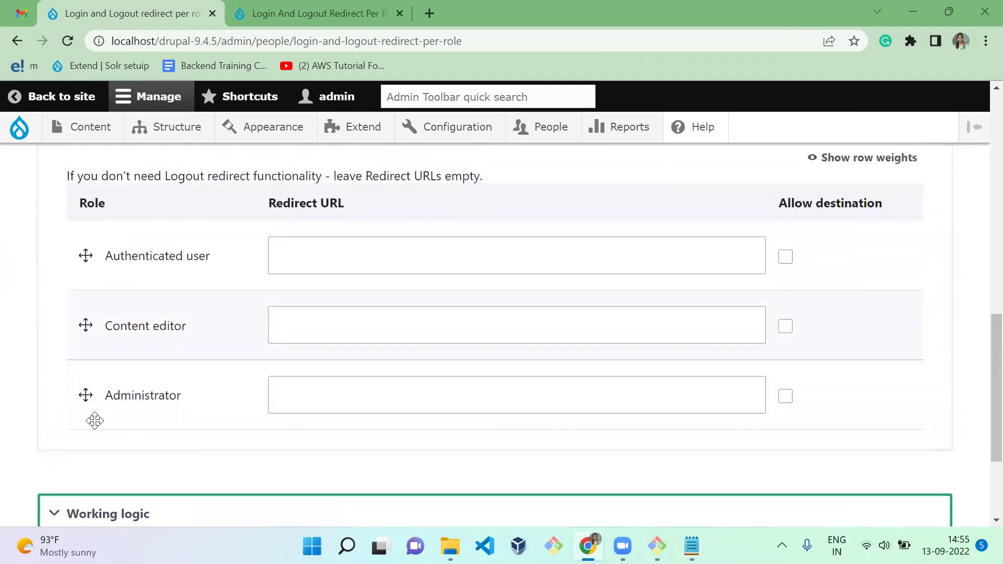
pyautogui.moveTo(85, 394); pyautogui.dragTo(117, 372)
pyautogui.moveTo(94, 417); pyautogui.dragTo(89, 493)
pyautogui.moveTo(978, 351); pyautogui.dragTo(978, 228)
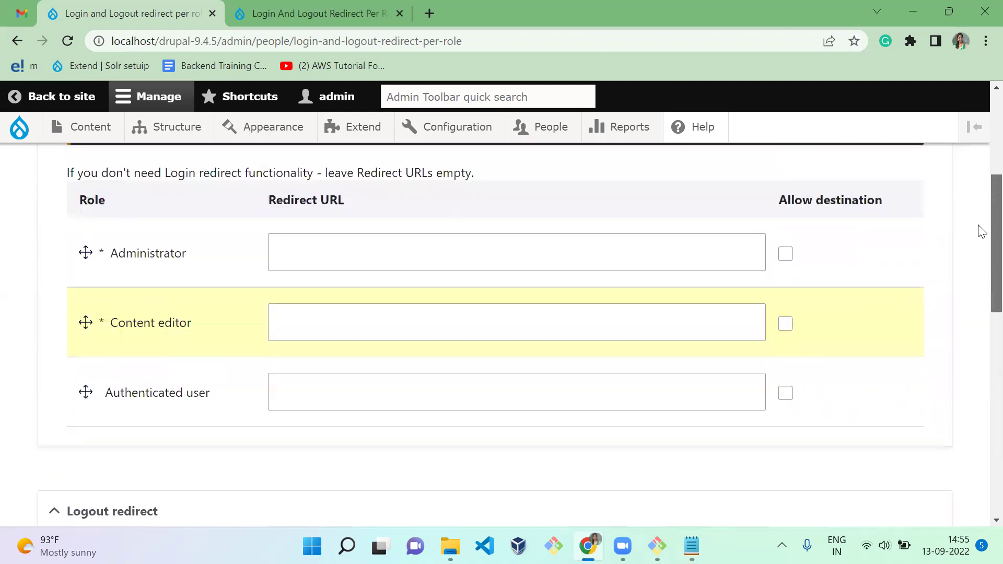
pyautogui.click(425, 259)
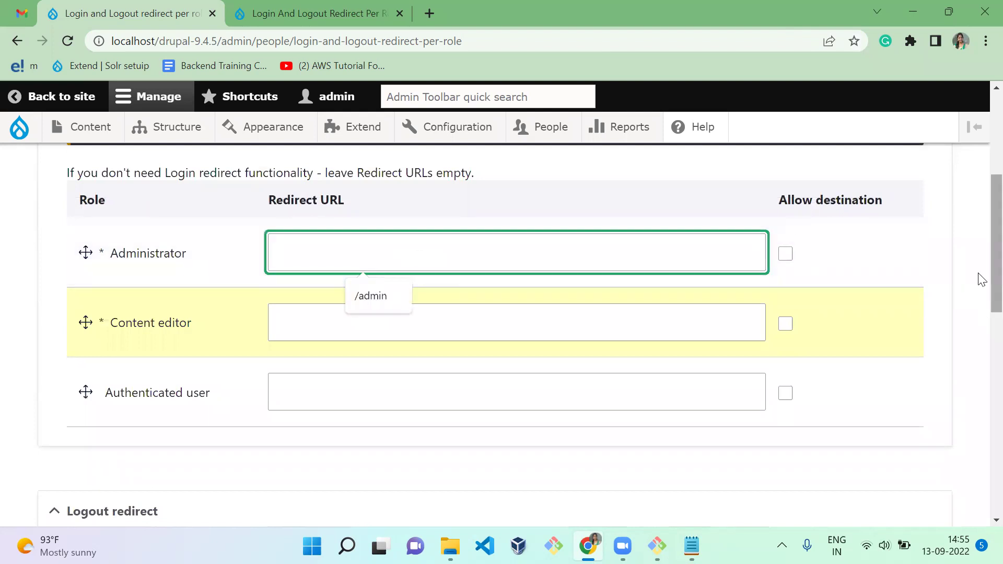
pyautogui.moveTo(995, 280); pyautogui.dragTo(995, 481)
pyautogui.click(101, 426)
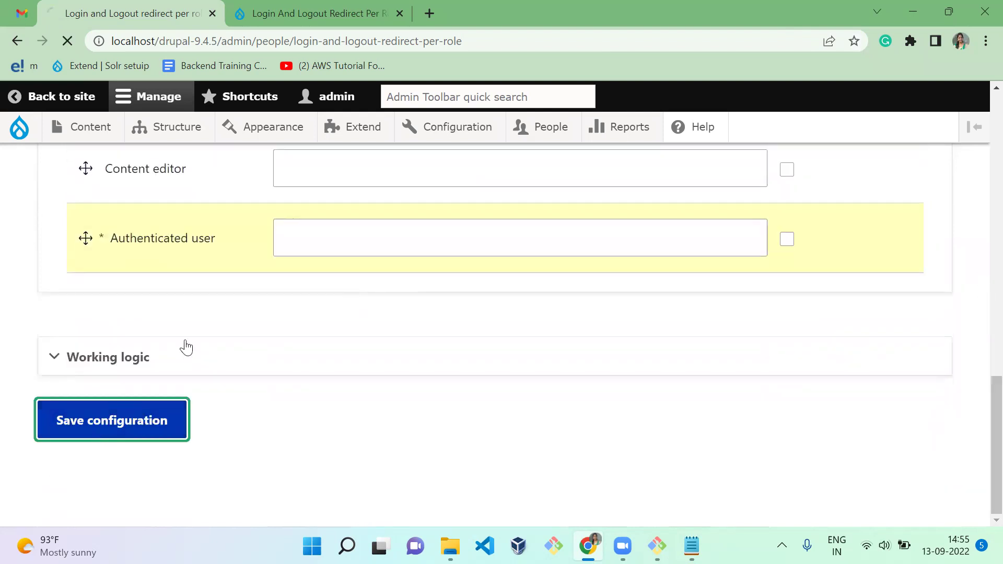
# - Open the content list in a new tab and open the Clone of Quick node clone demo article
pyautogui.moveTo(86, 148)
pyautogui.middleClick(83, 127)
pyautogui.click(268, 6)
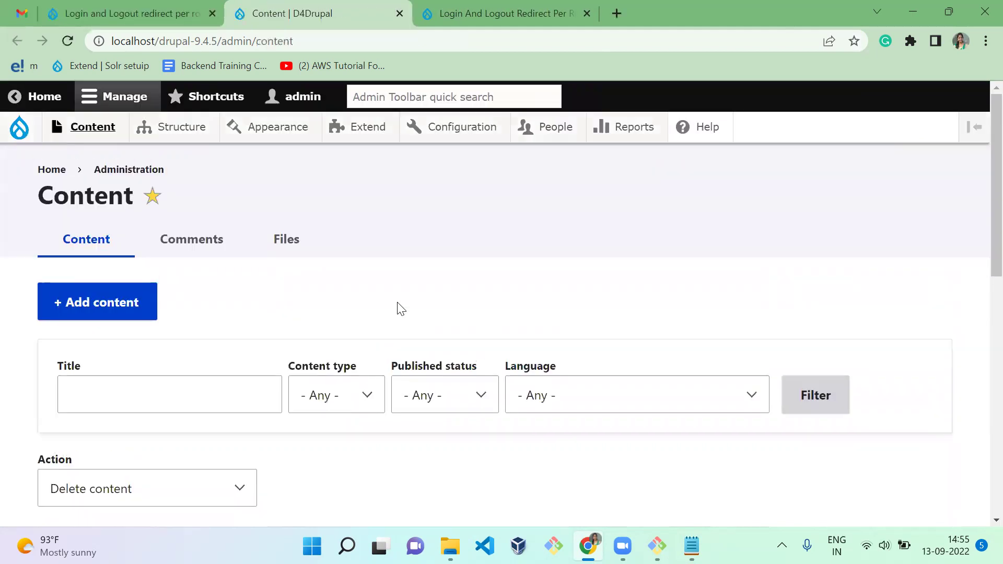
pyautogui.scroll(-1, 399, 307)
pyautogui.scroll(-5, 400, 308)
pyautogui.scroll(-2, 398, 305)
pyautogui.scroll(1, 398, 308)
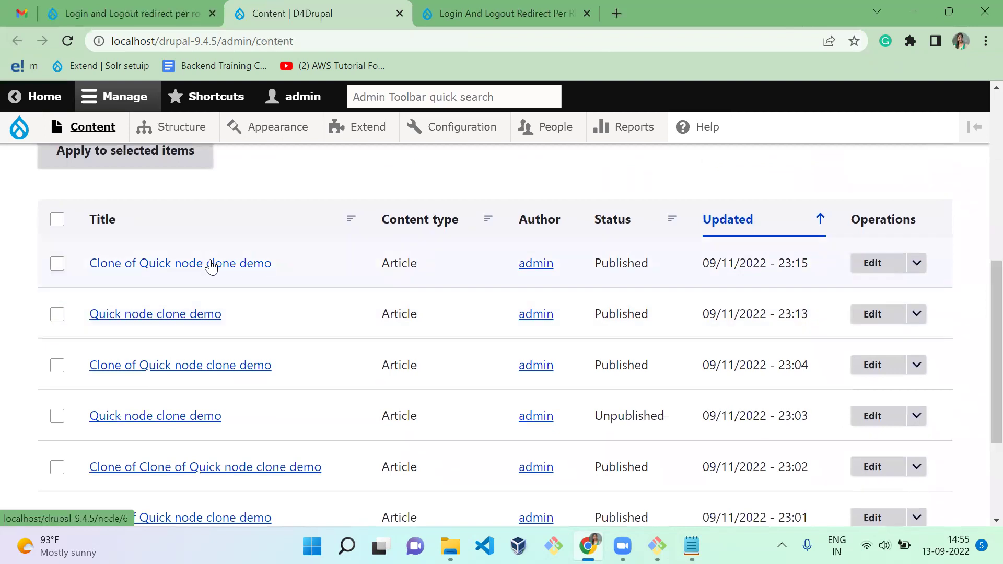
pyautogui.keyDown('ctrl'); pyautogui.click(211, 264); pyautogui.keyUp('ctrl')
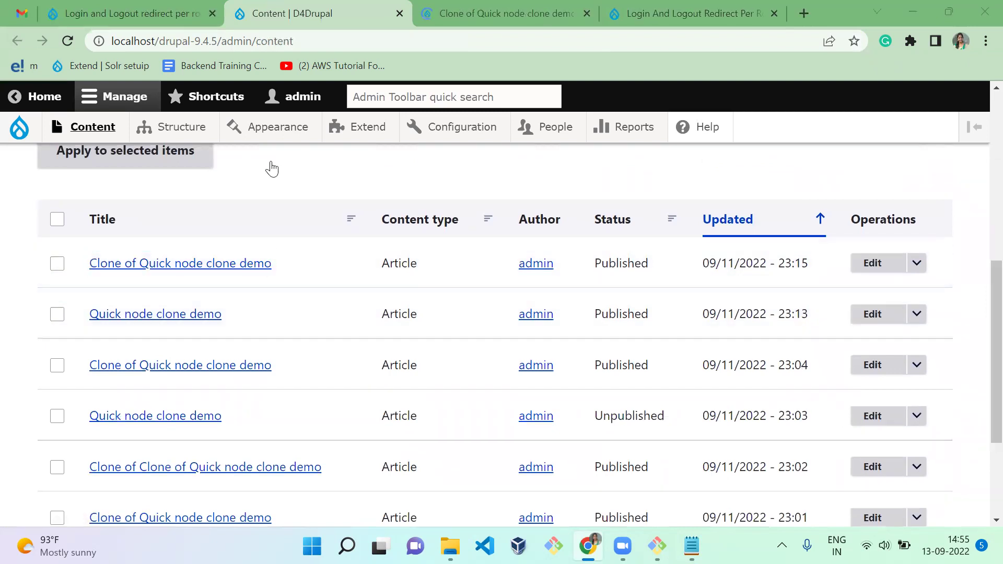
# - Select the article's node/6 path in the address bar
pyautogui.hotkey('ctrl', 'Tab')
pyautogui.click(282, 40)
pyautogui.rightClick(293, 40)
pyautogui.click(296, 37)
pyautogui.hotkey('shift', 'Left')
pyautogui.hotkey('shift', 'Left')
pyautogui.hotkey('shift', 'Left')
pyautogui.hotkey('shift', 'Left')
pyautogui.hotkey('shift', 'Left')
pyautogui.hotkey('shift', 'Left')
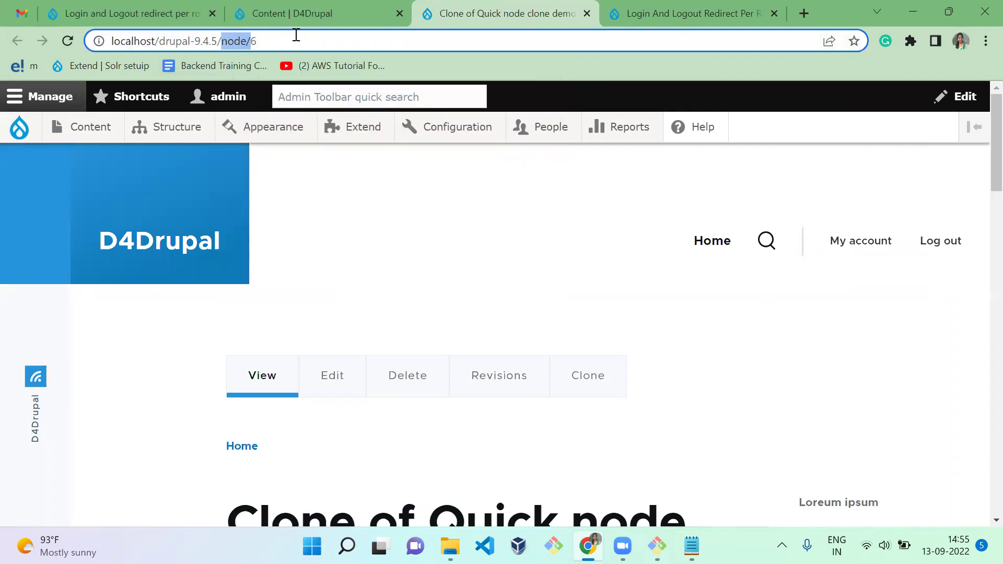
pyautogui.press('Right')
pyautogui.hotkey('shift', 'Left')
pyautogui.hotkey('shift', 'Left')
pyautogui.hotkey('shift', 'Left')
pyautogui.hotkey('shift', 'Left')
pyautogui.hotkey('shift', 'Left')
pyautogui.hotkey('shift', 'Left')
pyautogui.hotkey('shift', 'Left')
pyautogui.hotkey('shift', 'Left')
pyautogui.hotkey('shift', 'Left')
pyautogui.hotkey('shift', 'Left')
pyautogui.hotkey('shift', 'Left')
pyautogui.hotkey('shift', 'Right')
pyautogui.hotkey('shift', 'Right')
pyautogui.hotkey('shift', 'Right')
pyautogui.hotkey('shift', 'Right')
pyautogui.hotkey('shift', 'Right')
pyautogui.hotkey('shift', 'Right')
# - Enter /node/6 as the Content editor's login redirect URL
pyautogui.click(180, 13)
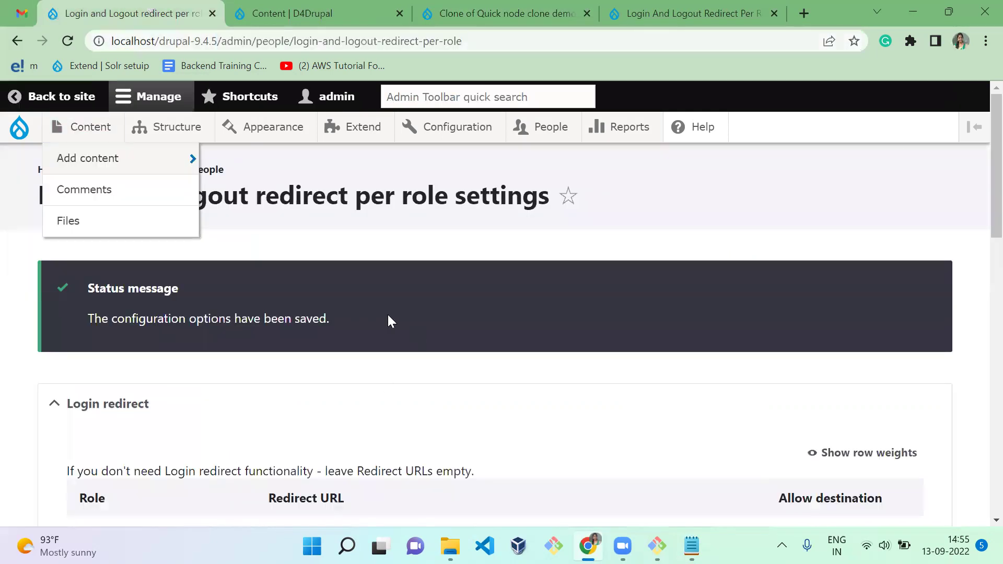
pyautogui.scroll(-2, 388, 316)
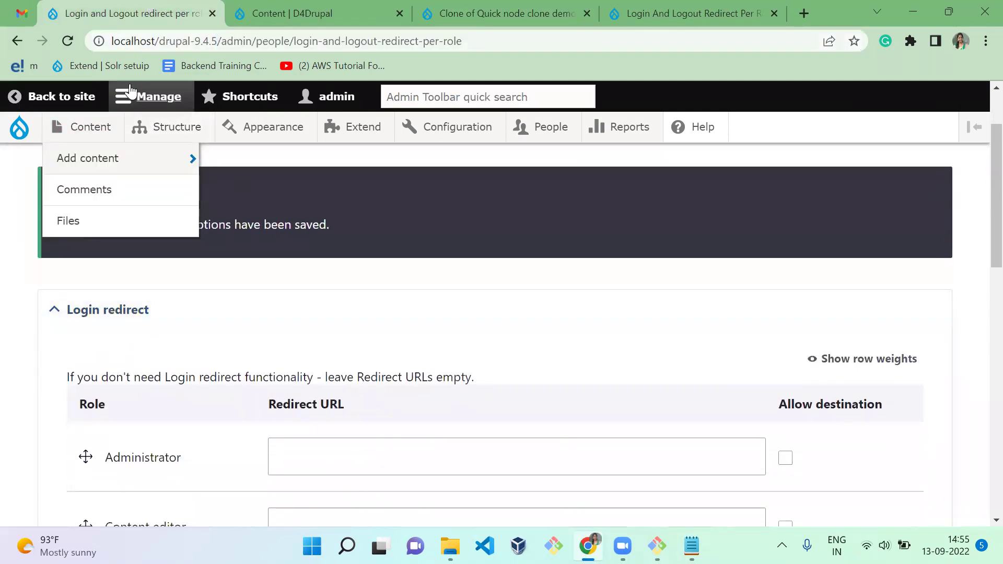
pyautogui.click(130, 92)
pyautogui.scroll(-1, 482, 187)
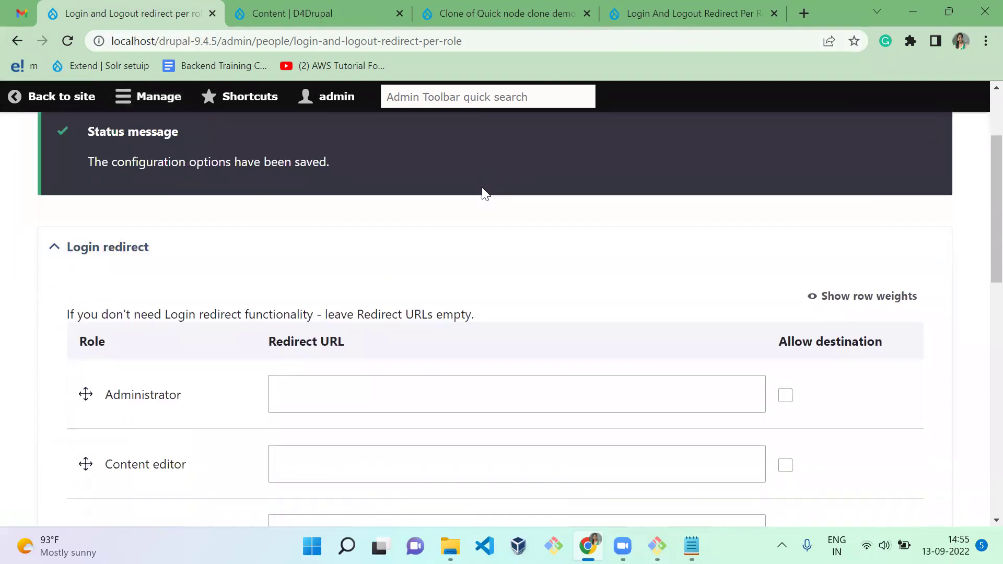
pyautogui.scroll(-4, 481, 189)
pyautogui.click(357, 248)
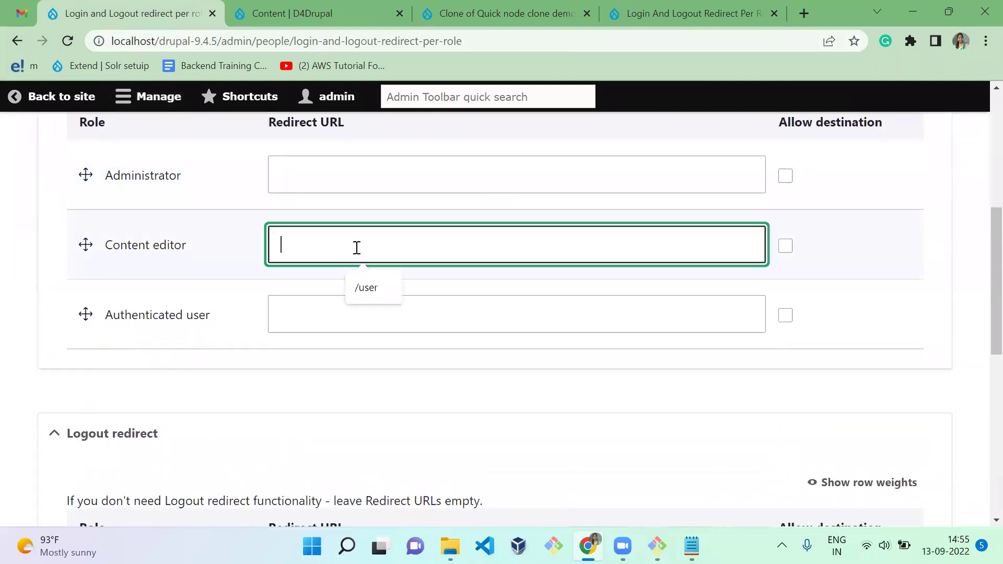
pyautogui.write('/node/6')
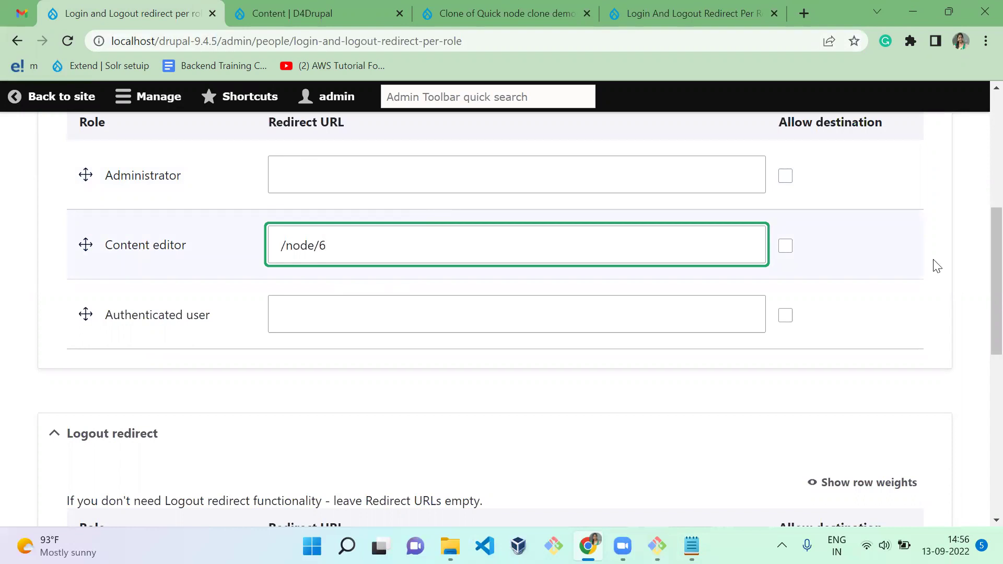
pyautogui.scroll(-8, 980, 324)
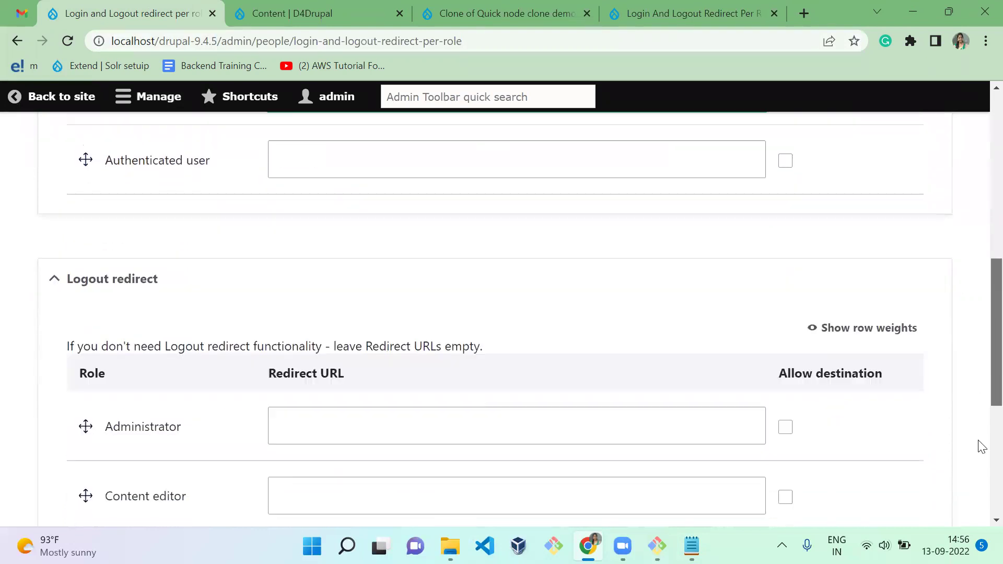
pyautogui.scroll(2, 981, 468)
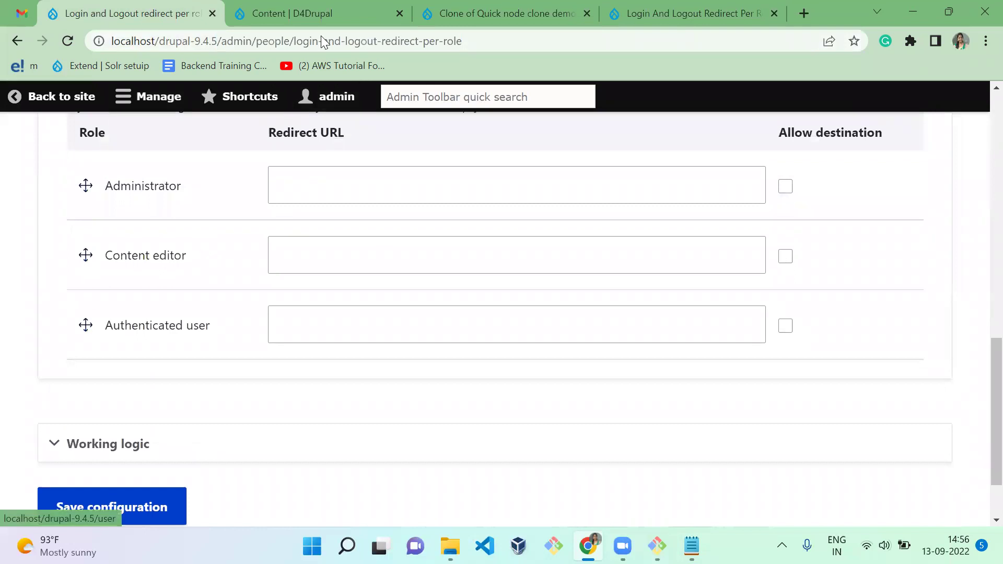
# - Open the Quick node clone demo article and copy its /node/5 path
pyautogui.click(278, 37)
pyautogui.click(283, 23)
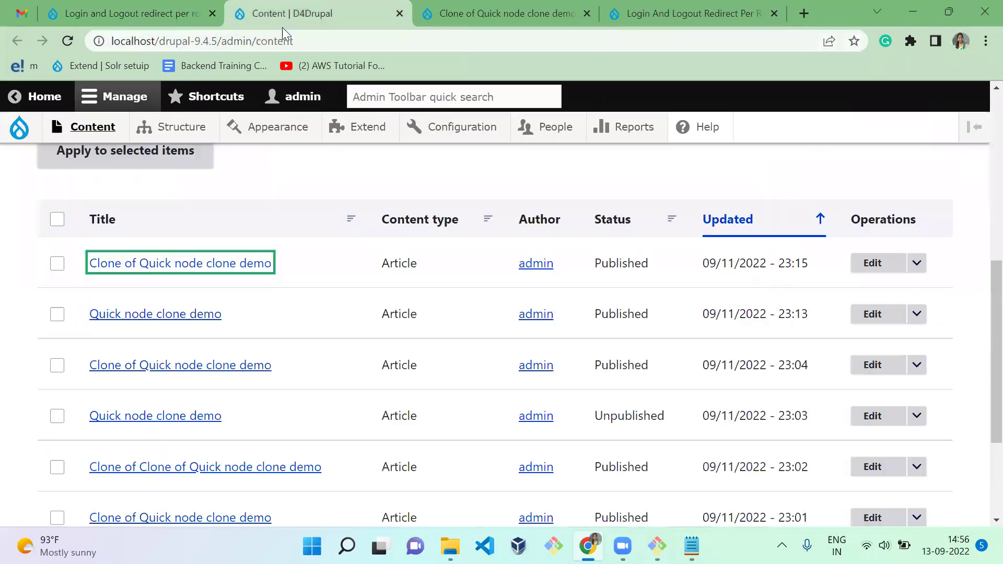
pyautogui.click(210, 320)
pyautogui.keyDown('ctrl'); pyautogui.click(210, 320); pyautogui.keyUp('ctrl')
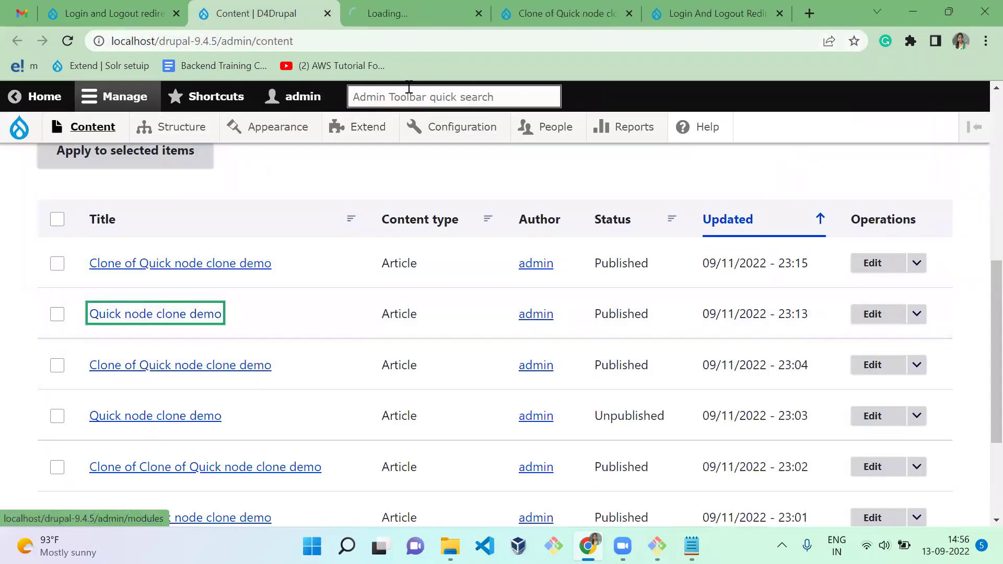
pyautogui.click(413, 24)
pyautogui.moveTo(217, 41); pyautogui.dragTo(321, 35)
pyautogui.hotkey('ctrl', 'c')
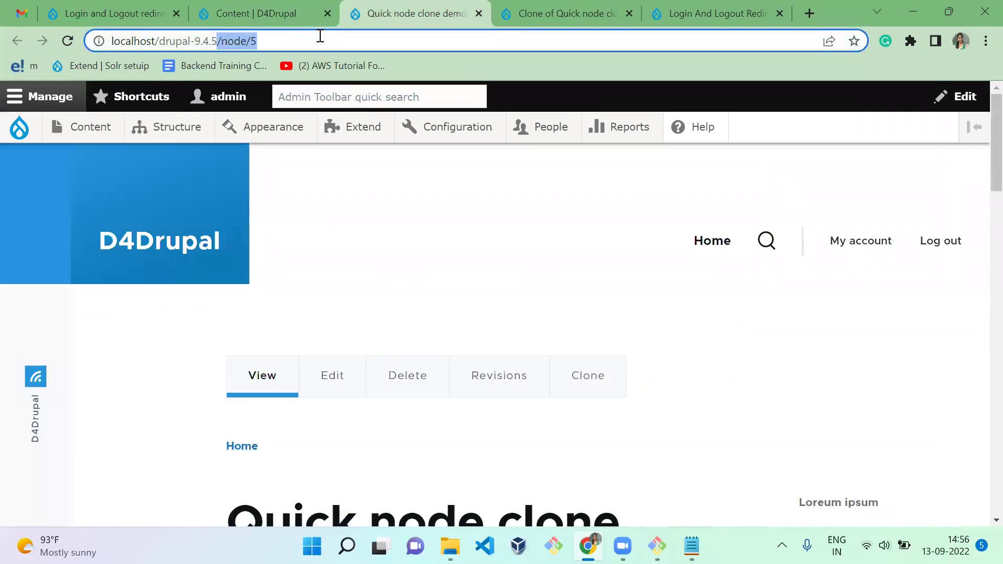
# - Paste /node/5 as the Content editor's logout redirect URL and save the configuration
pyautogui.click(243, 10)
pyautogui.click(97, 7)
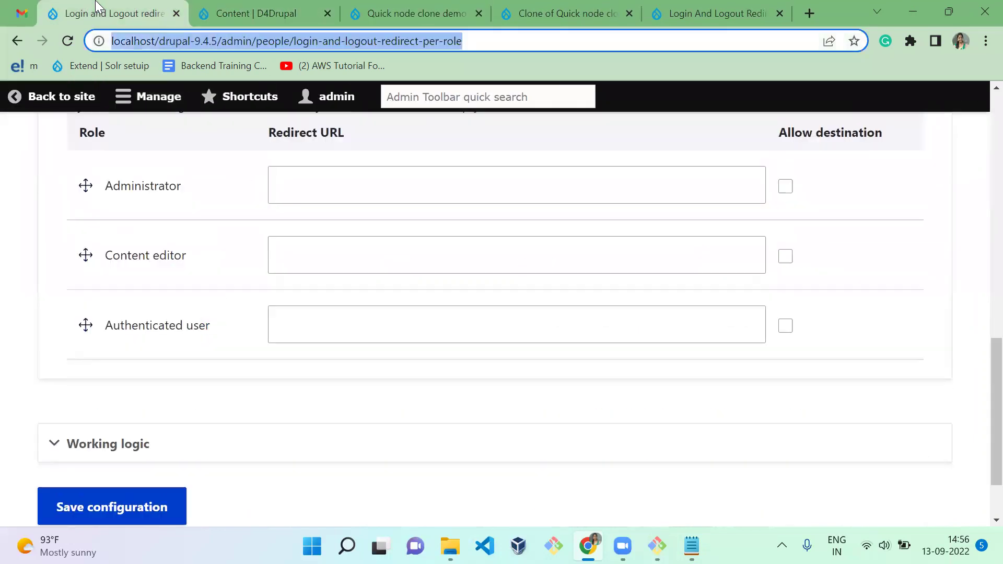
pyautogui.click(338, 259)
pyautogui.hotkey('ctrl', 'v')
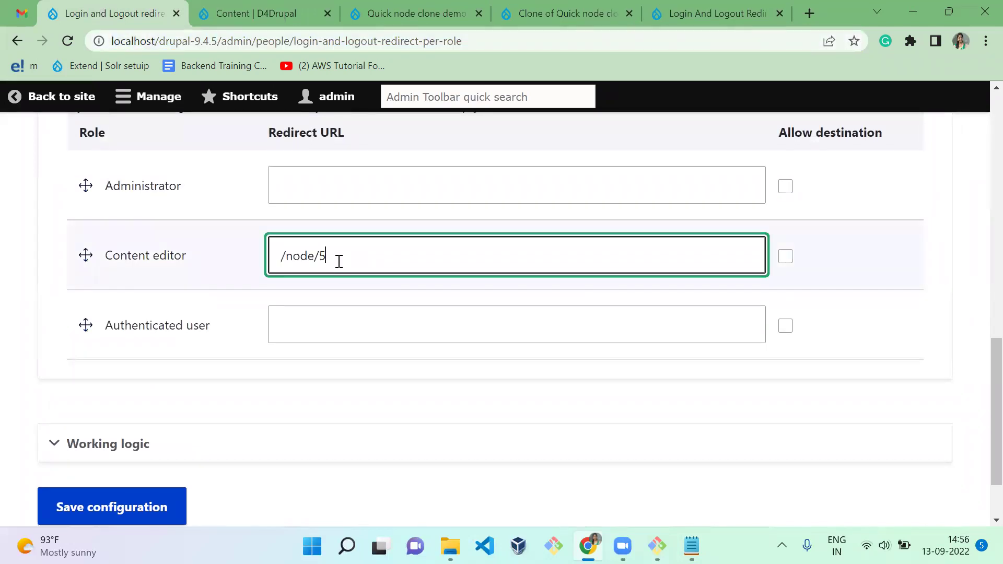
pyautogui.click(145, 504)
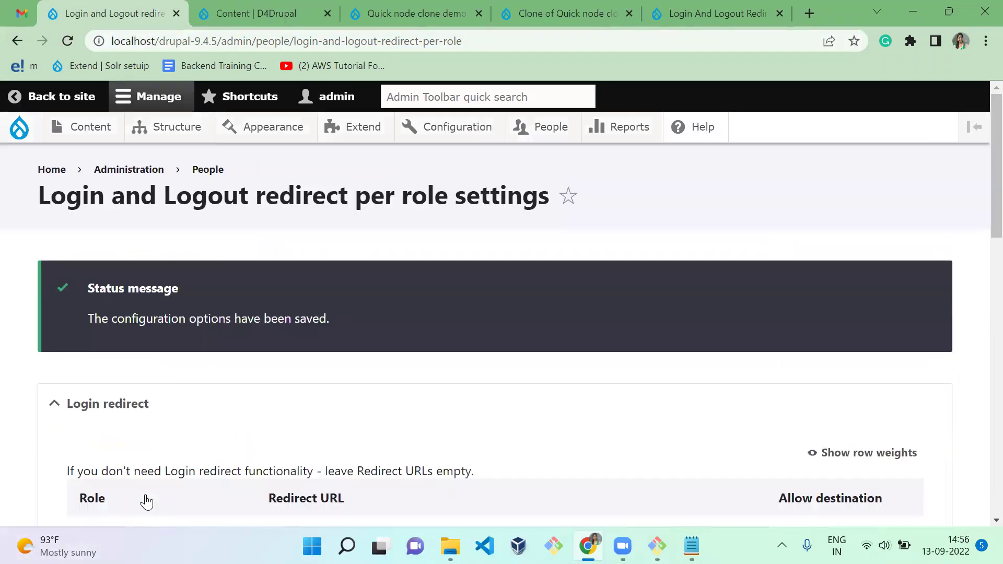
# - Open the Content editor user's account for editing from the People list
pyautogui.scroll(-5, 979, 313)
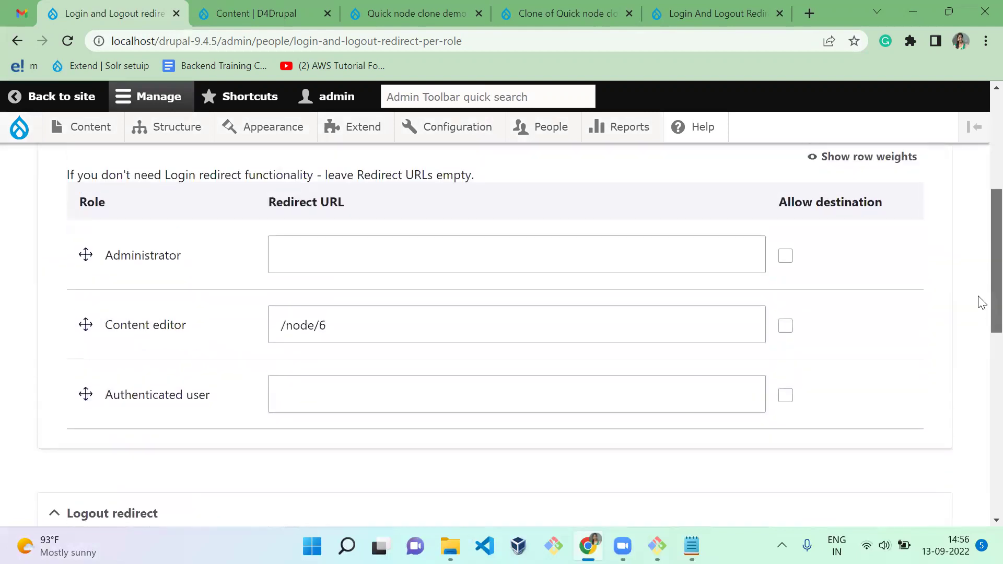
pyautogui.scroll(-7, 978, 397)
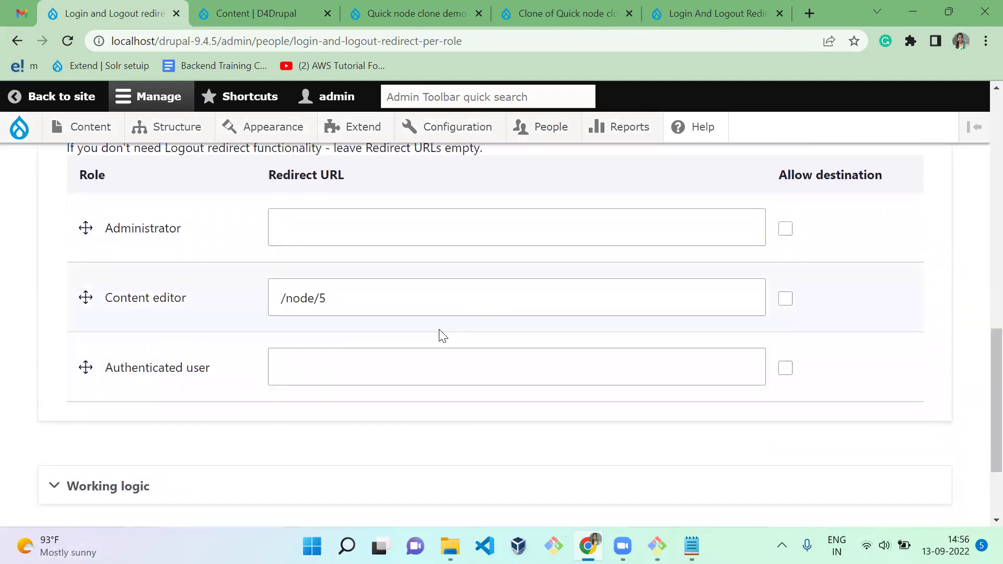
pyautogui.click(556, 128)
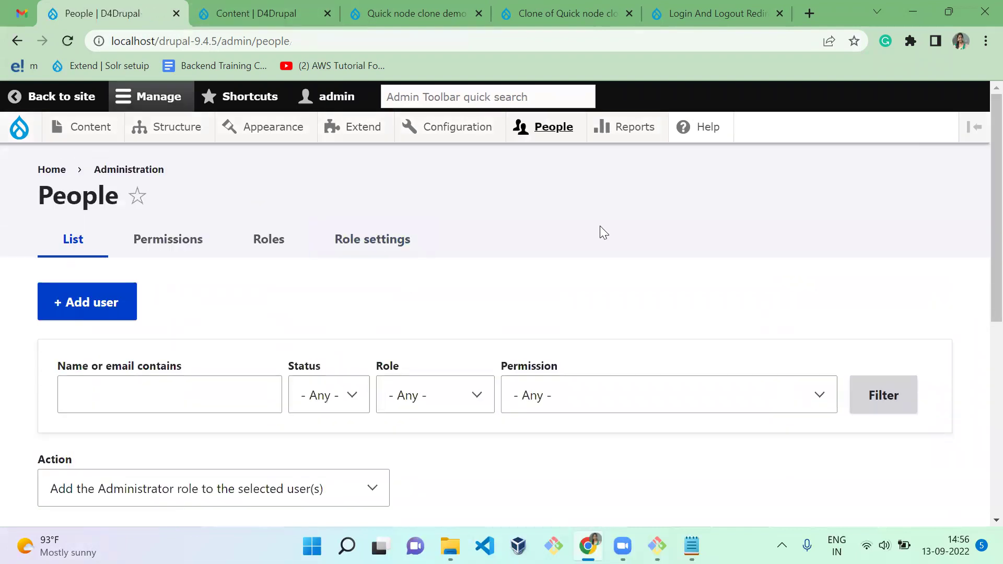
pyautogui.scroll(-5, 979, 226)
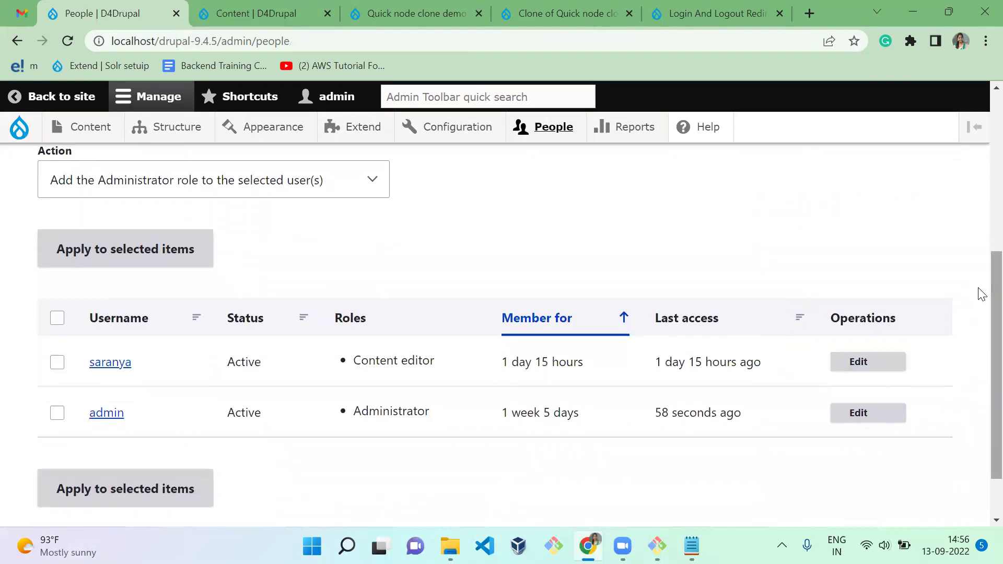
pyautogui.click(873, 363)
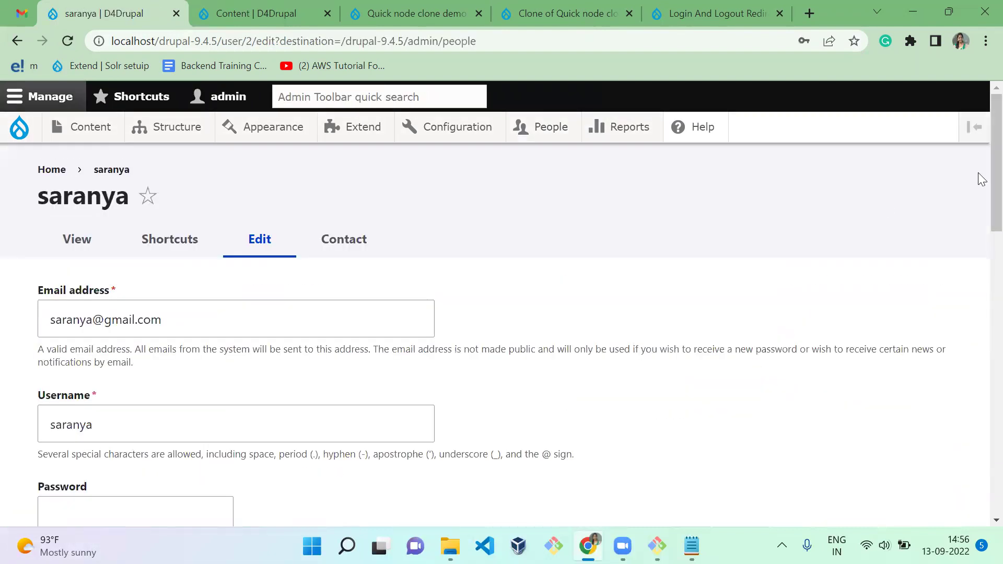
# - Enter and confirm a new password for the account and save it
pyautogui.scroll(-5, 978, 219)
pyautogui.click(82, 203)
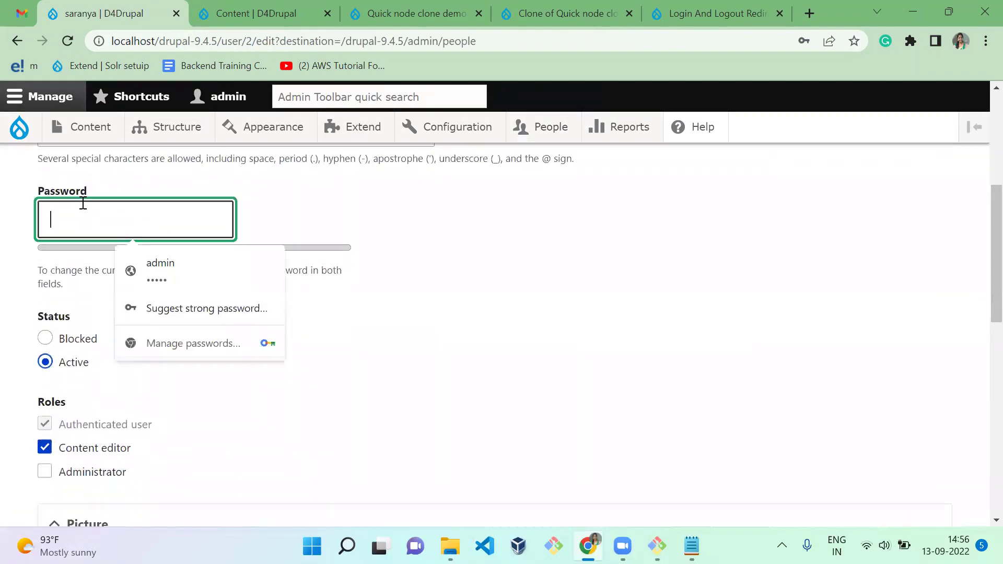
pyautogui.write('a')
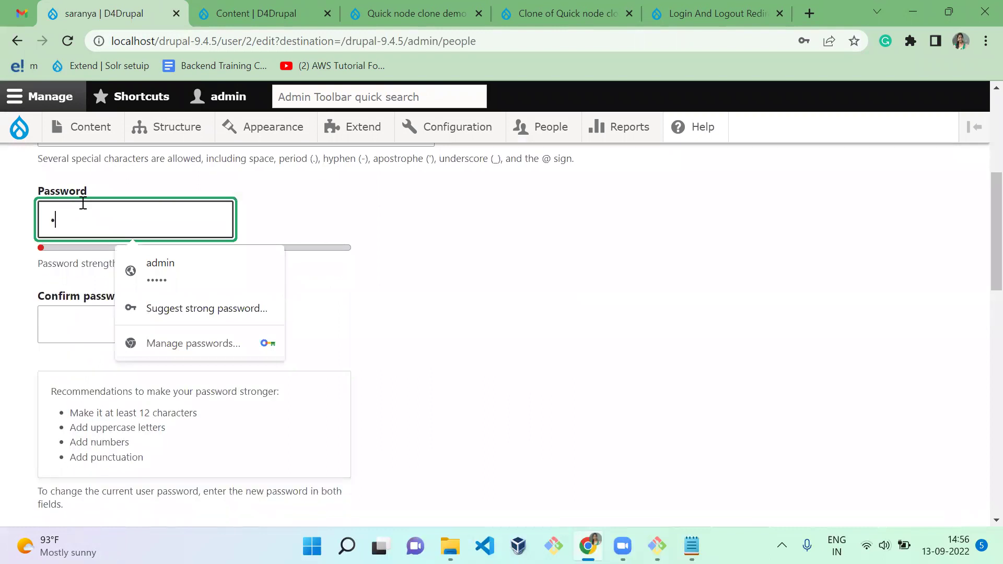
pyautogui.press('Tab')
pyautogui.write('a')
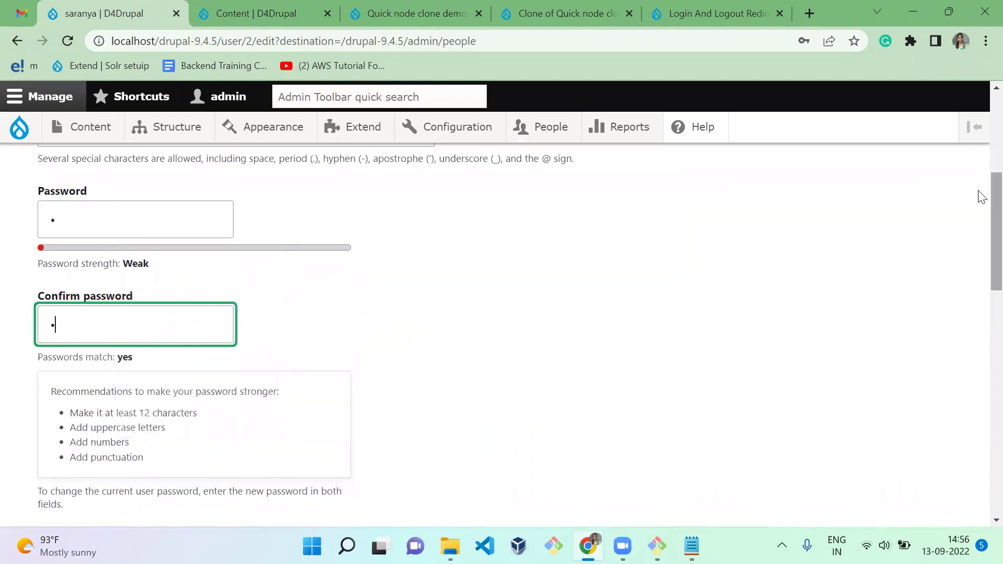
pyautogui.scroll(-10, 978, 490)
pyautogui.click(70, 423)
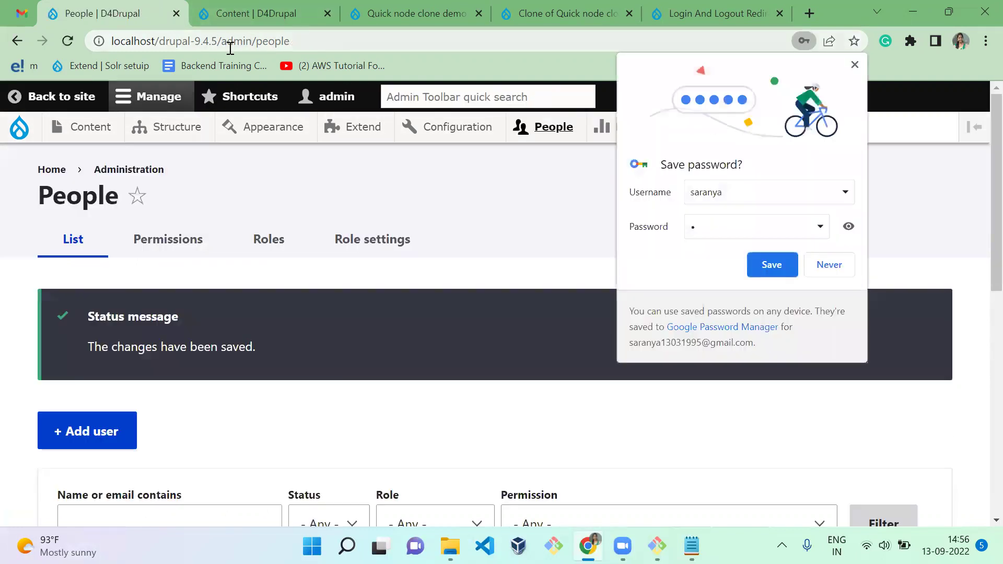
pyautogui.moveTo(222, 43); pyautogui.dragTo(80, 59)
# - Open the copied site address in a new incognito window
pyautogui.hotkey('ctrl', 'c')
pyautogui.hotkey('ctrl', 'shift', 'n')
pyautogui.hotkey('ctrl', 'v')
pyautogui.write('use')
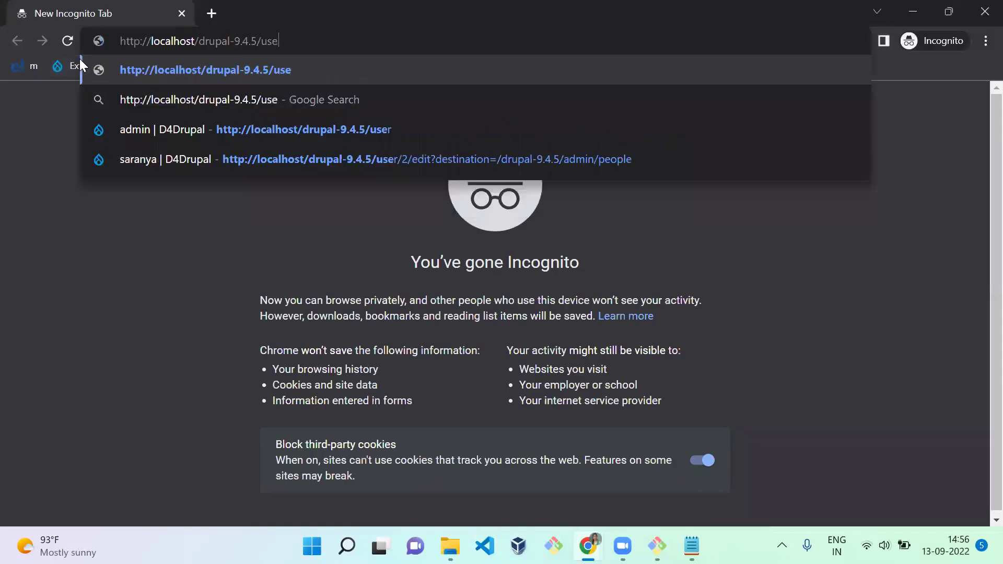
pyautogui.press('Return')
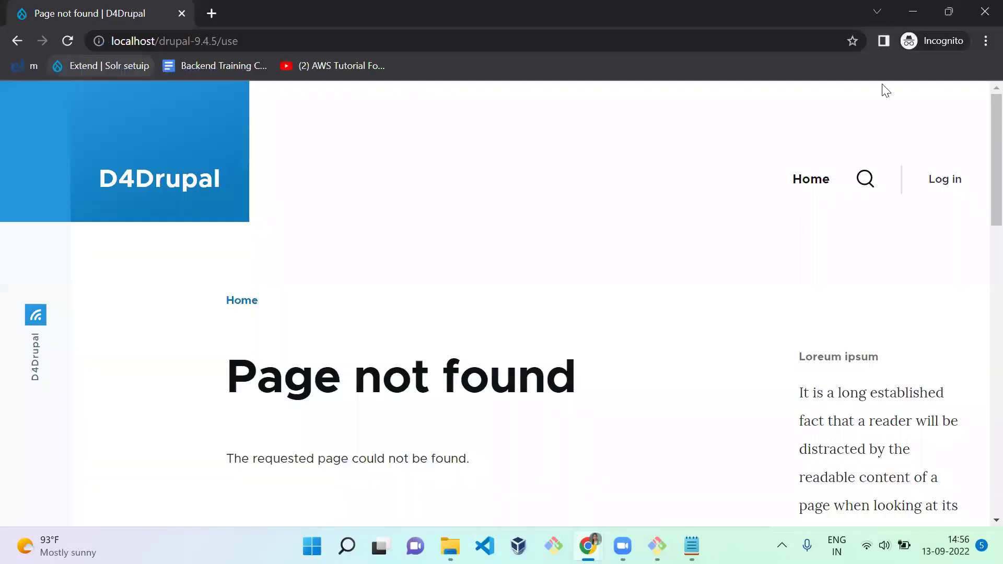
# - Log in with the content editor's username and password from the site's login form
pyautogui.click(947, 183)
pyautogui.moveTo(424, 346); pyautogui.dragTo(350, 315)
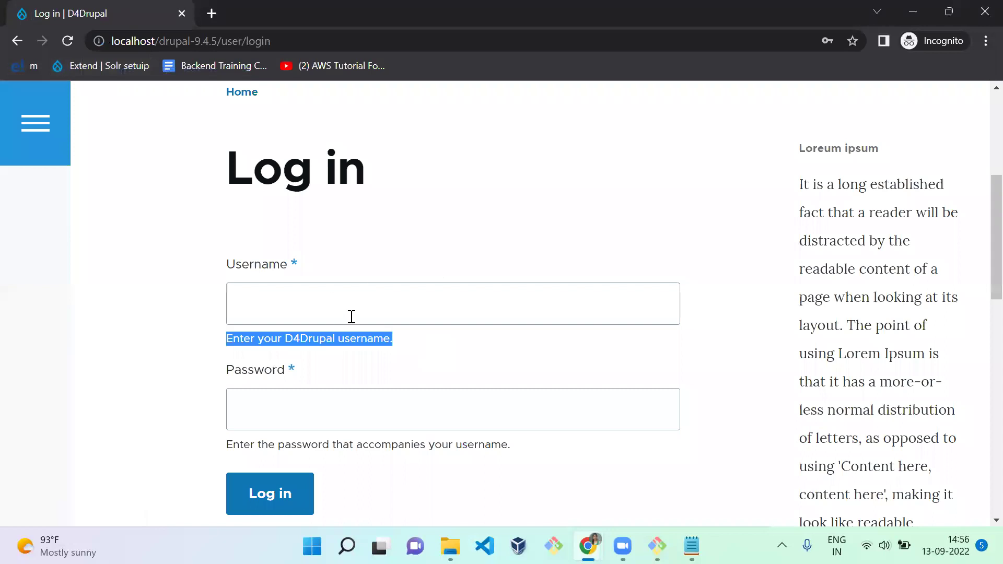
pyautogui.click(349, 315)
pyautogui.write('saranya')
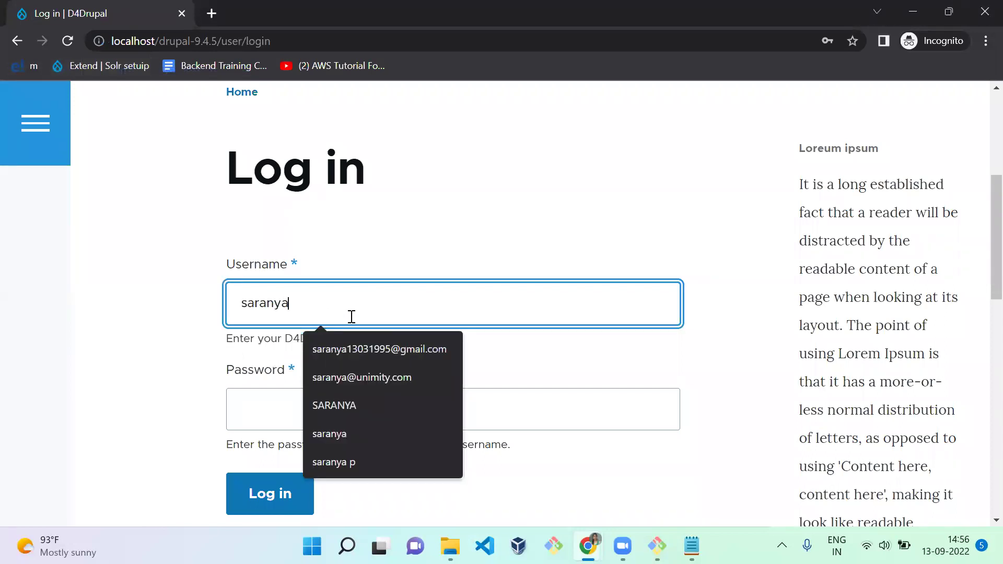
pyautogui.press('Tab')
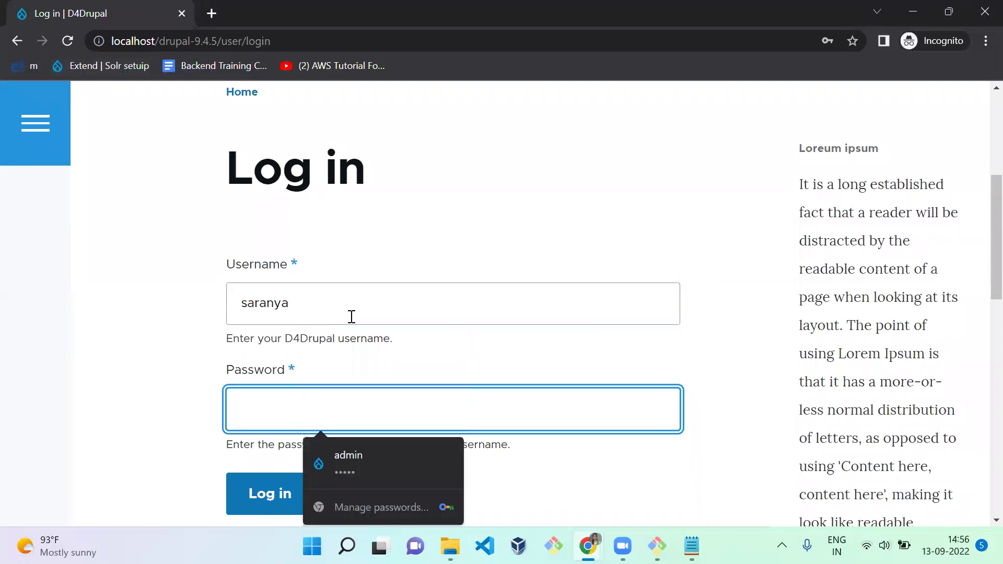
pyautogui.press('Return')
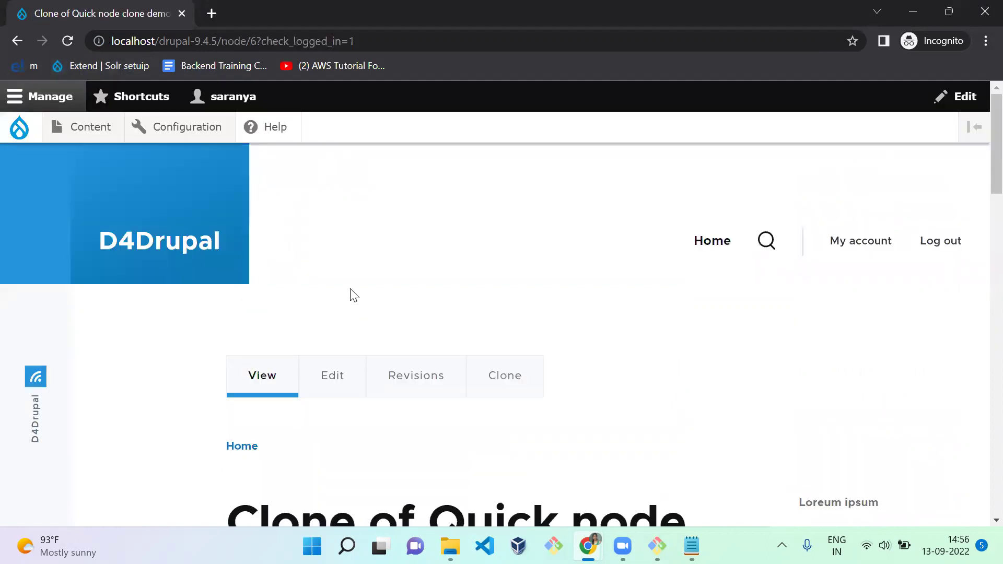
# - Log the content editor out from node/6 and confirm the landing page is /node/5
pyautogui.moveTo(217, 41); pyautogui.dragTo(259, 41)
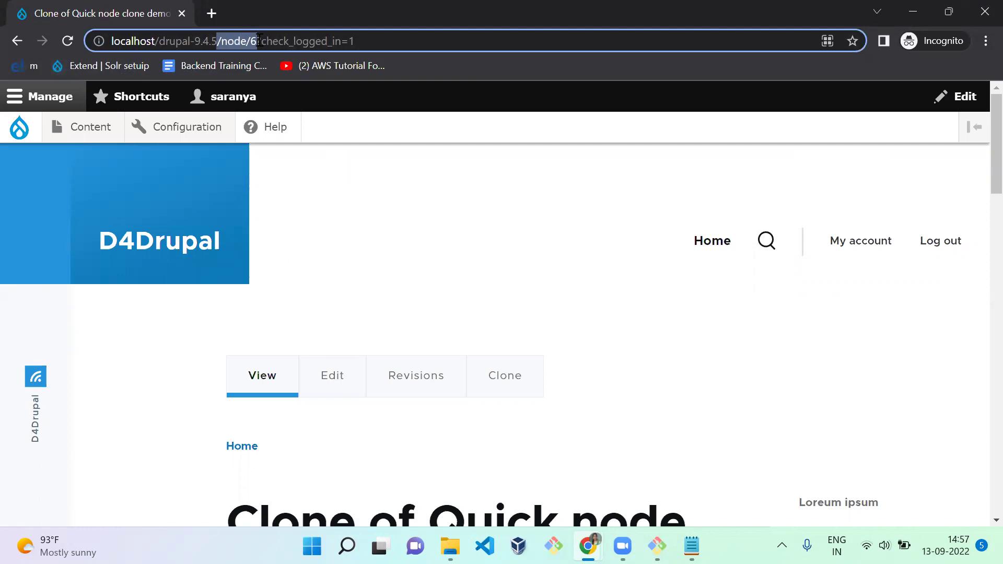
pyautogui.click(932, 248)
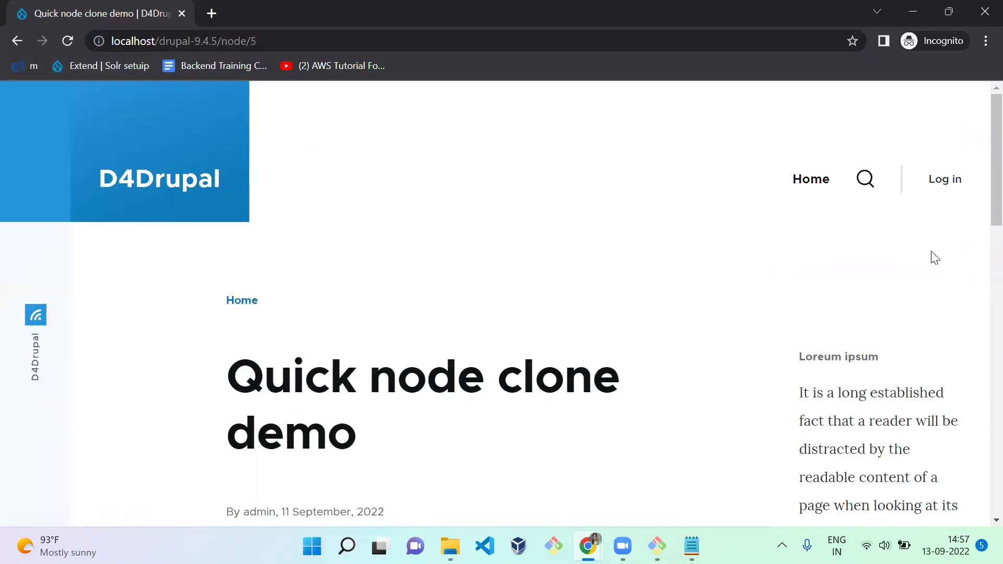
pyautogui.moveTo(218, 41); pyautogui.dragTo(257, 41)
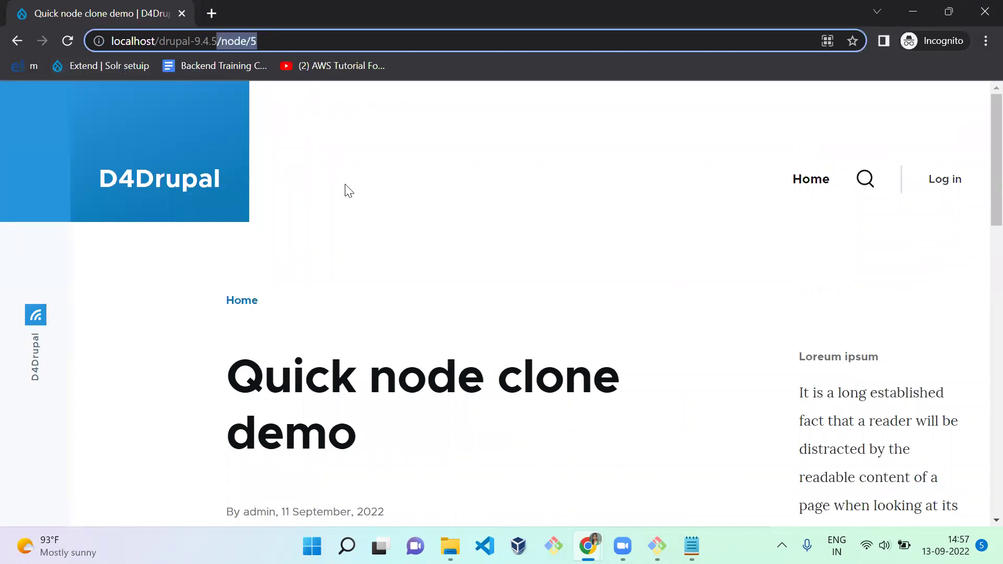
pyautogui.hotkey('alt', 'Tab')
# - Tick Allow destination for Content editor in the login and logout tables and save
pyautogui.click(17, 41)
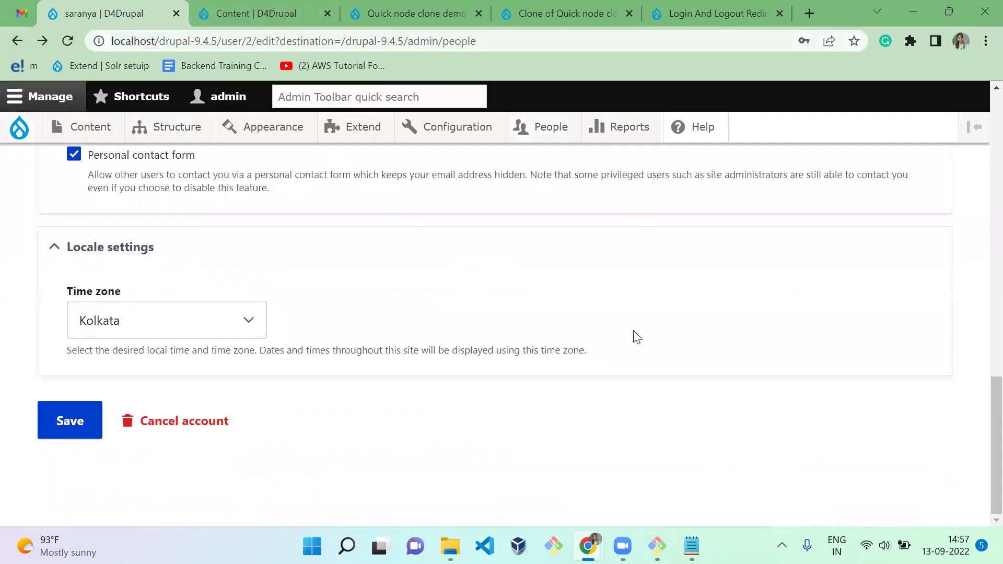
pyautogui.click(15, 44)
pyautogui.click(15, 44)
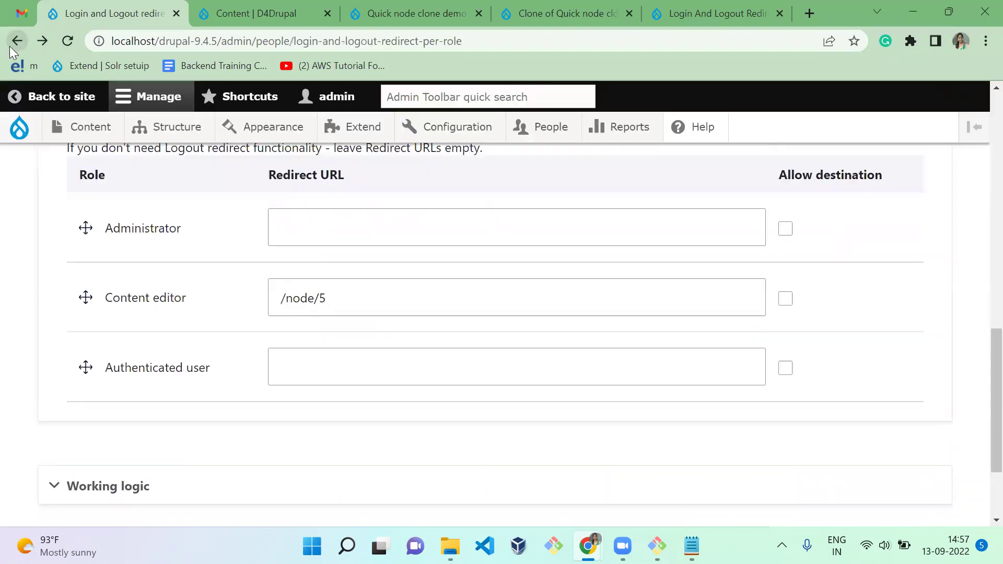
pyautogui.click(488, 311)
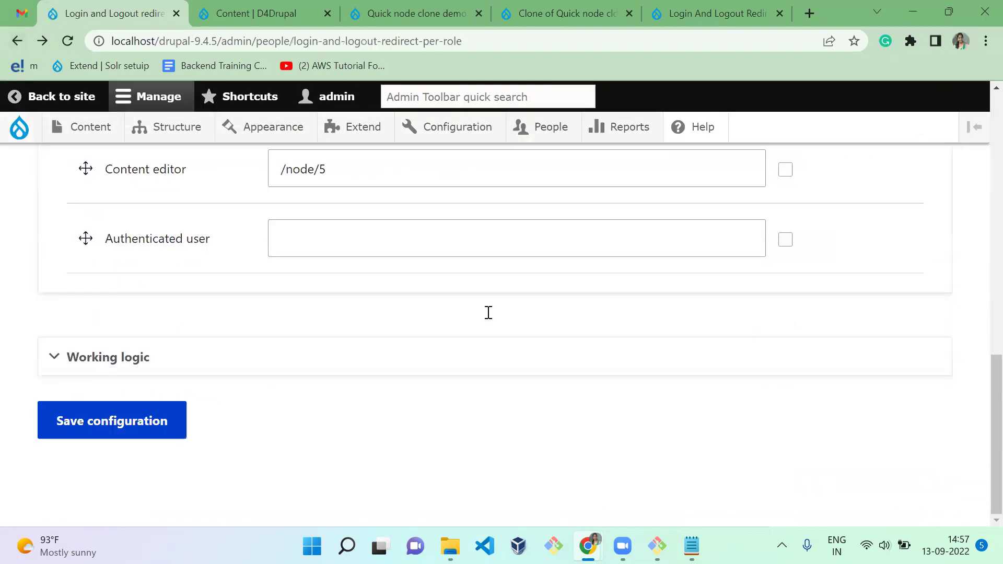
pyautogui.scroll(6, 488, 313)
pyautogui.scroll(-4, 488, 313)
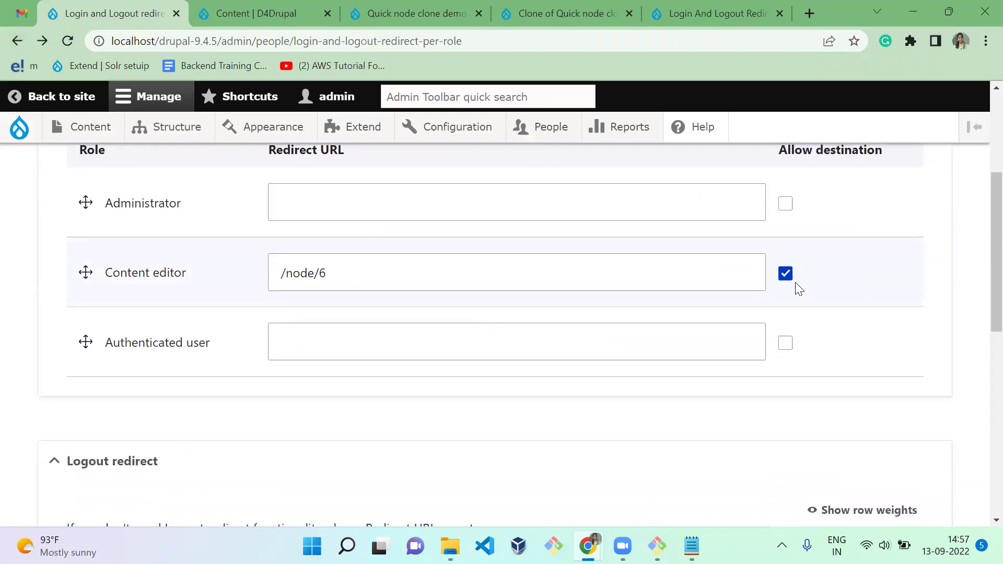
pyautogui.moveTo(979, 230); pyautogui.dragTo(978, 394)
pyautogui.click(785, 247)
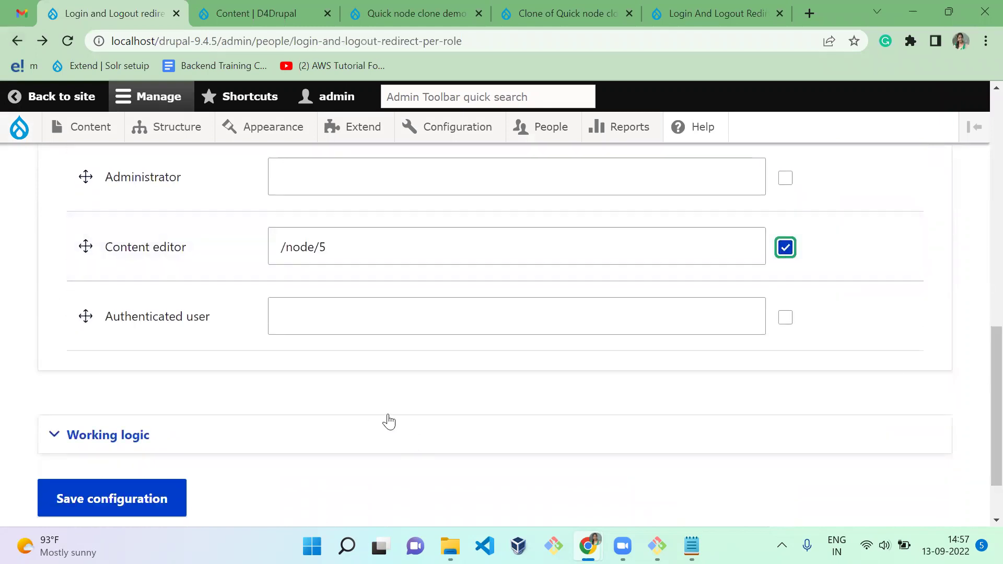
pyautogui.click(112, 499)
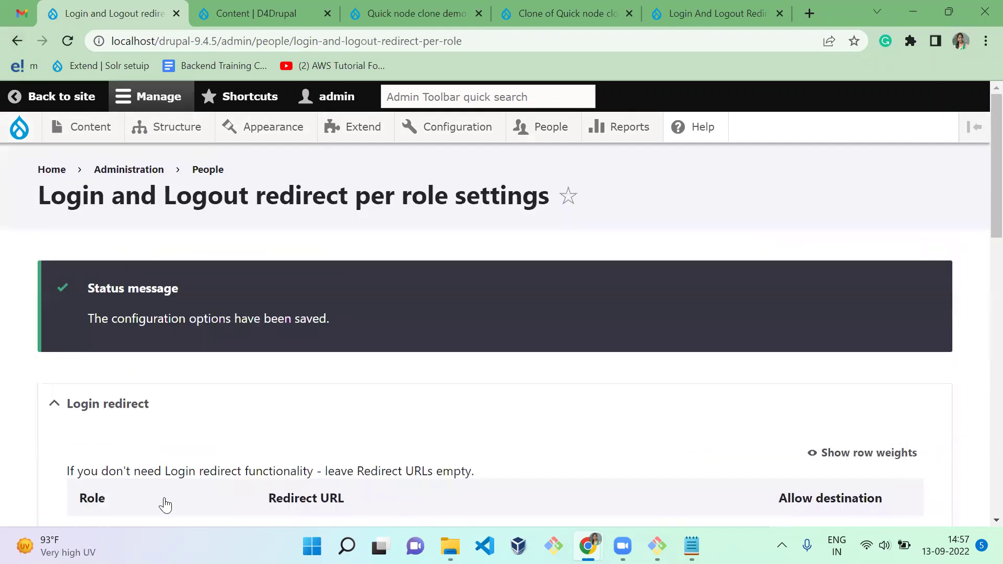
# - Load the login page with destination=/drupal-9.4.5/user in the incognito window
pyautogui.hotkey('alt', 'Tab')
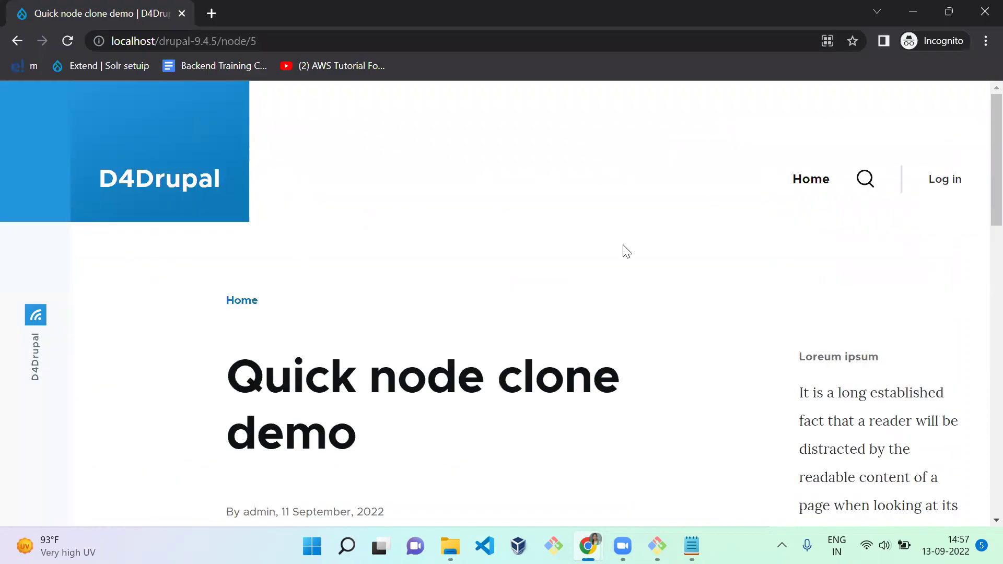
pyautogui.moveTo(222, 40); pyautogui.dragTo(432, 33)
pyautogui.write('user/')
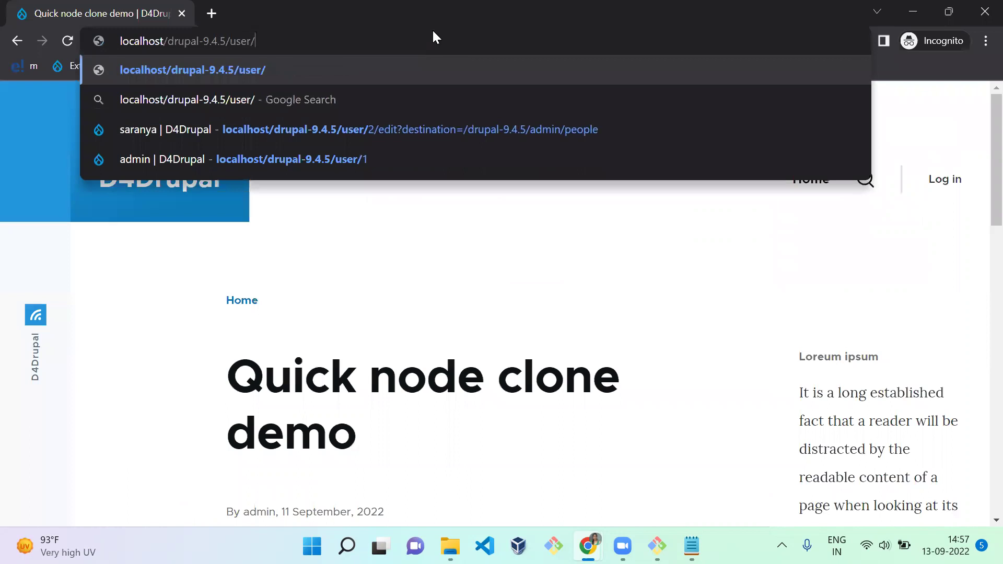
pyautogui.write('login?')
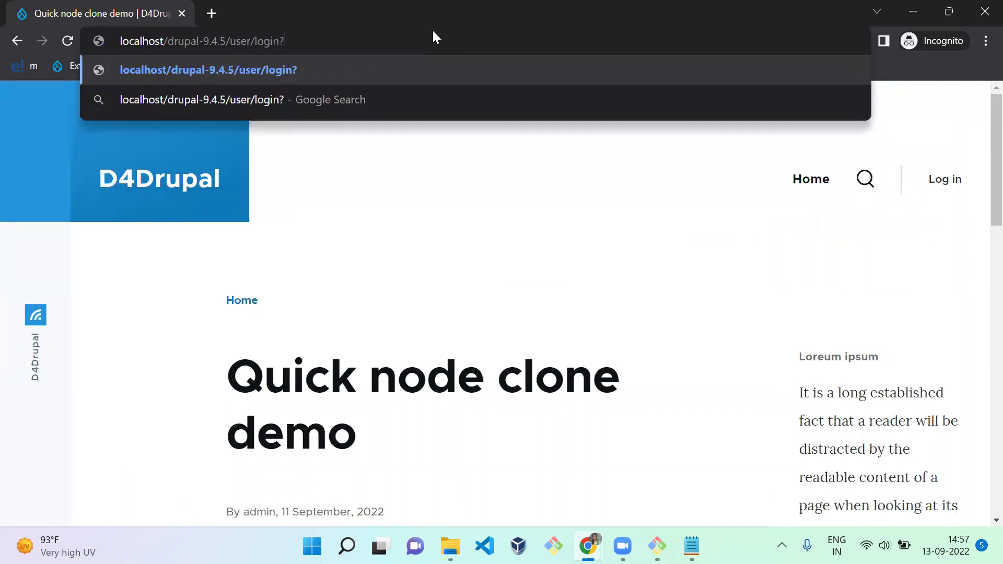
pyautogui.write('destination=')
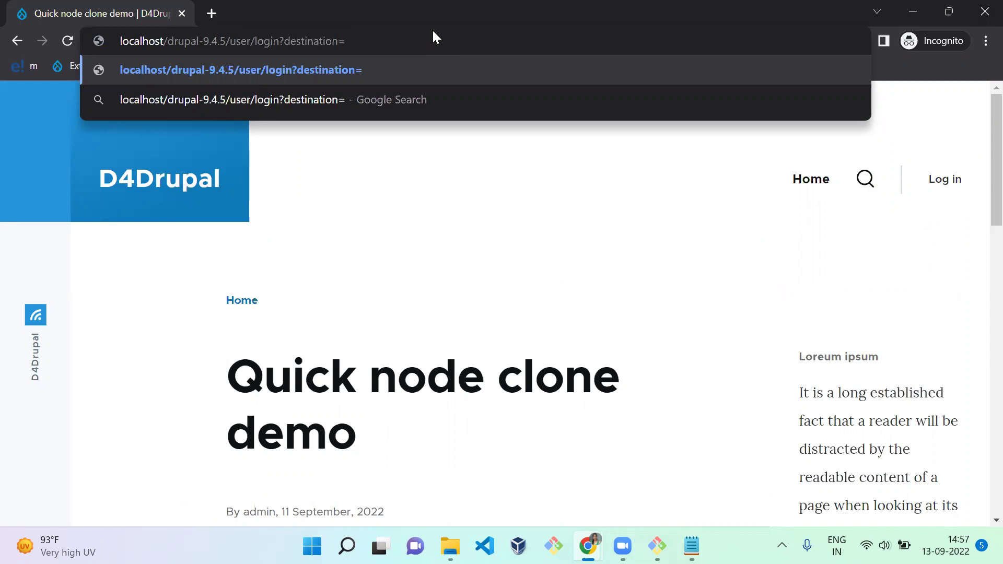
pyautogui.write('/')
pyautogui.moveTo(168, 42); pyautogui.dragTo(225, 39)
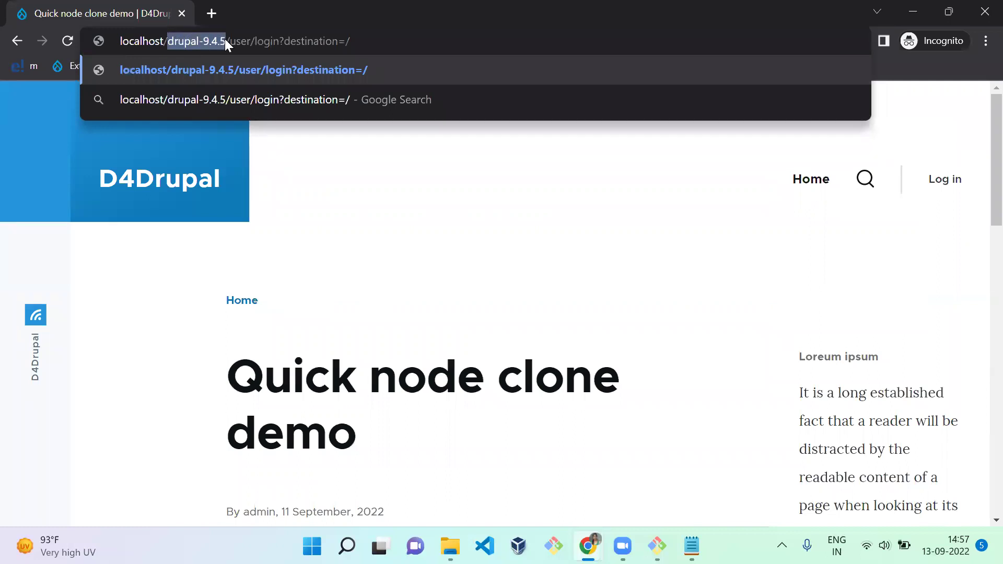
pyautogui.click(363, 45)
pyautogui.write('drupal-9.4.5')
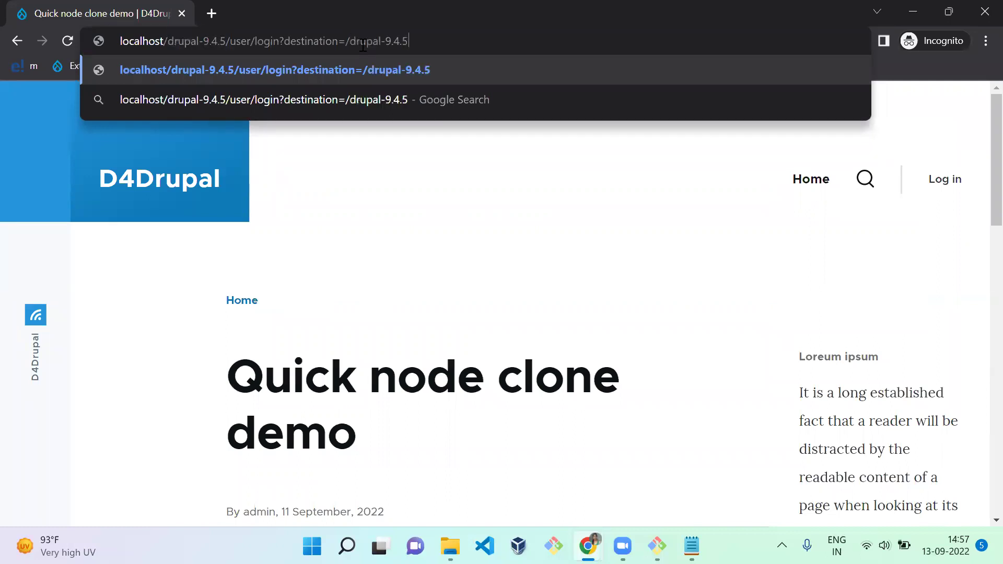
pyautogui.write('/user')
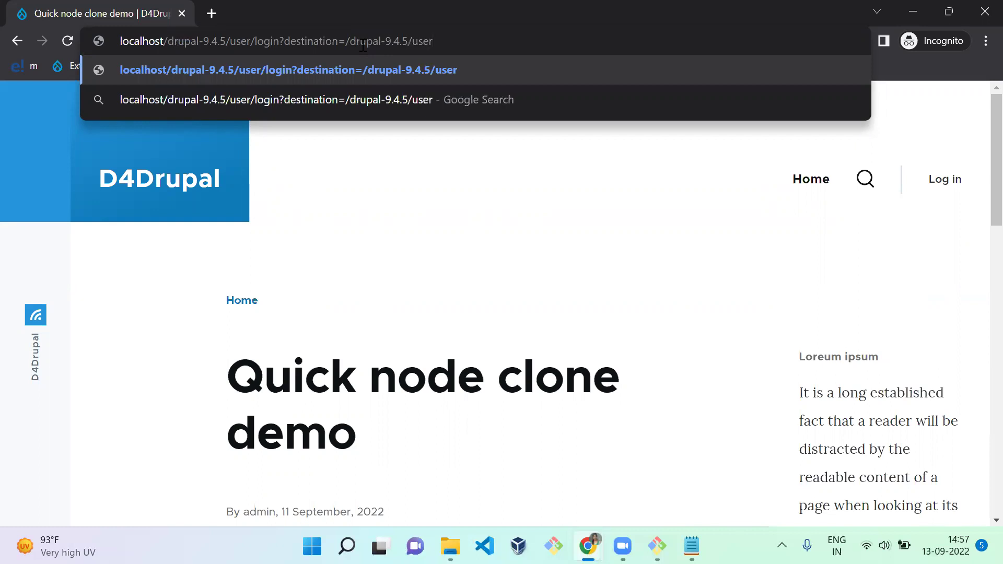
pyautogui.press('Return')
pyautogui.click(380, 44)
pyautogui.press('Return')
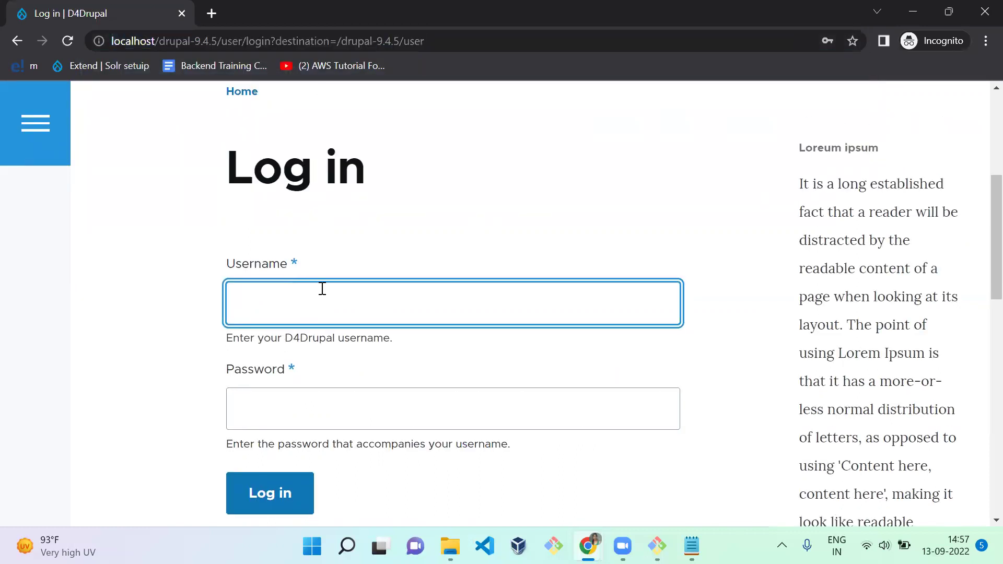
# - Log in as the content editor, landing on the user/2 account page
pyautogui.click(322, 288)
pyautogui.write('saranya')
pyautogui.press('Tab')
pyautogui.write('1')
pyautogui.press('Return')
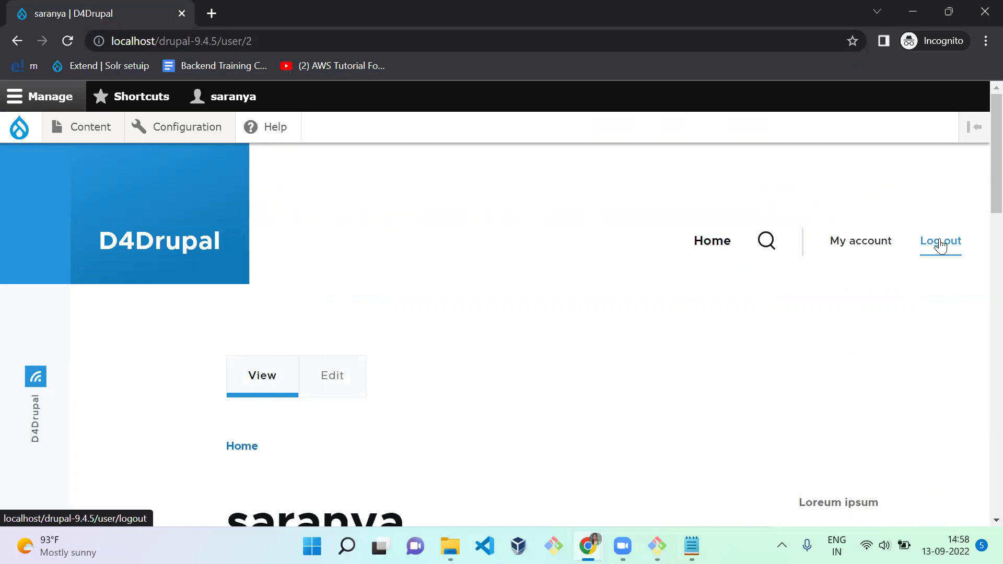
# - Change the address to user/logout?destination=/node and load it
pyautogui.moveTo(241, 41); pyautogui.dragTo(316, 44)
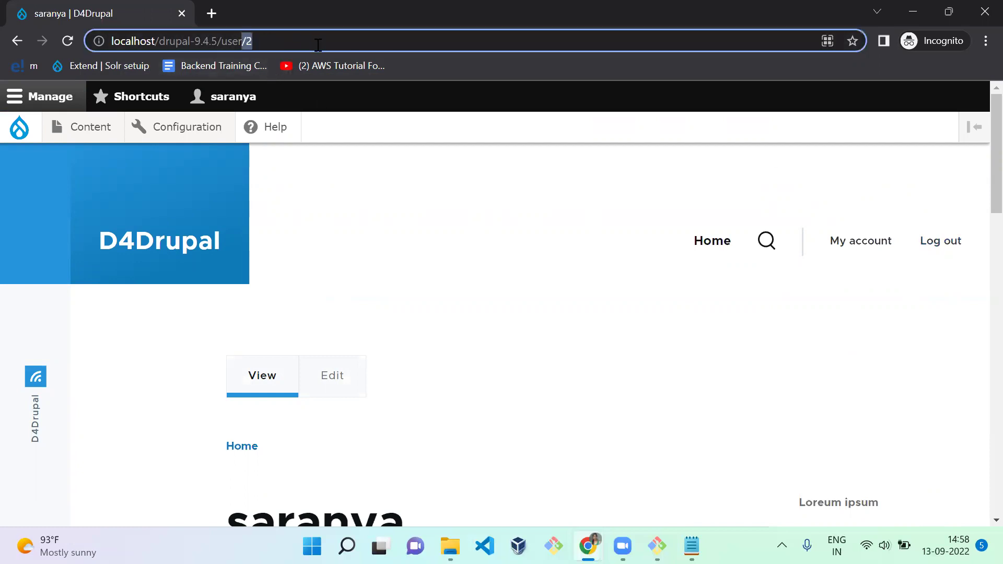
pyautogui.write('/logout?des')
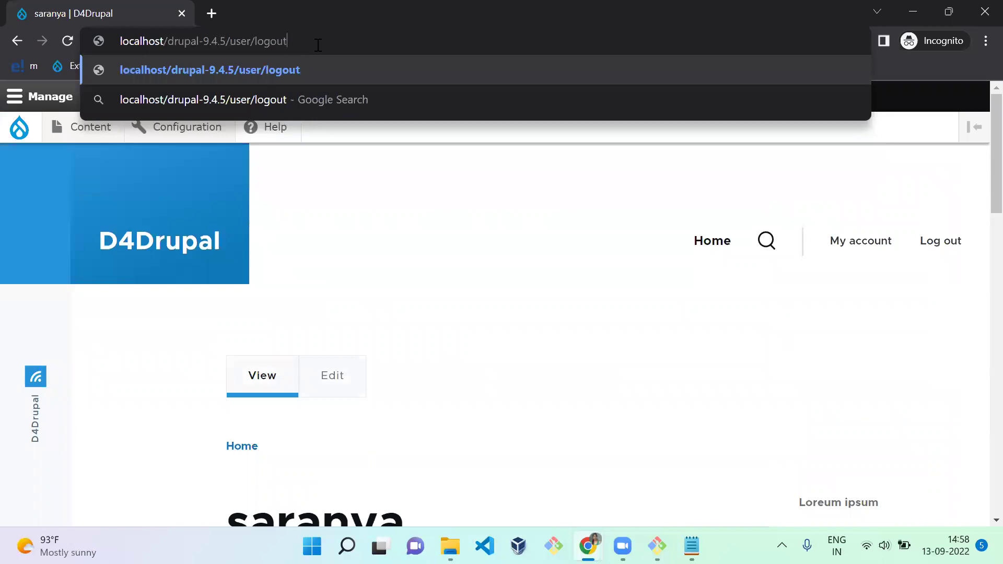
pyautogui.write('tination')
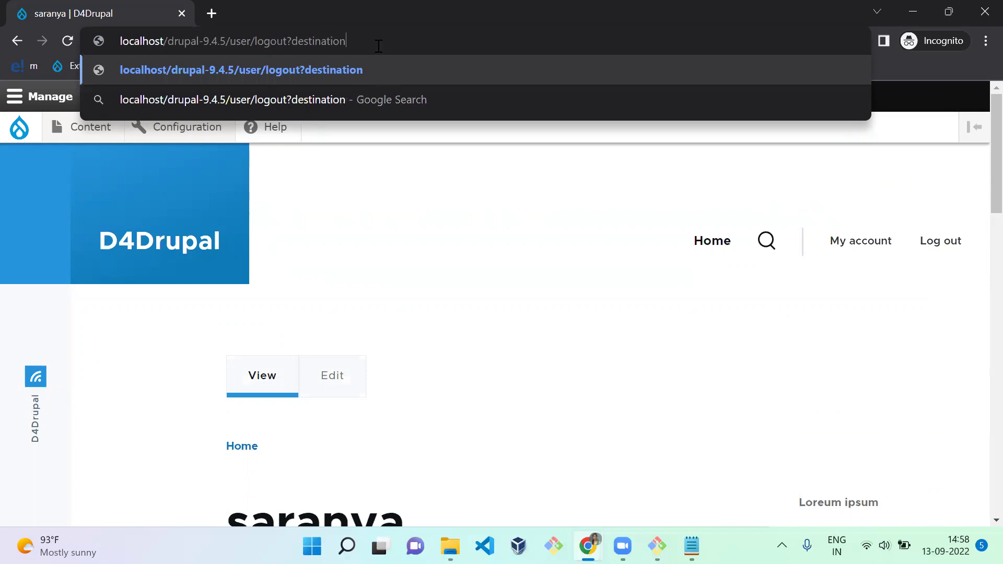
pyautogui.write('=')
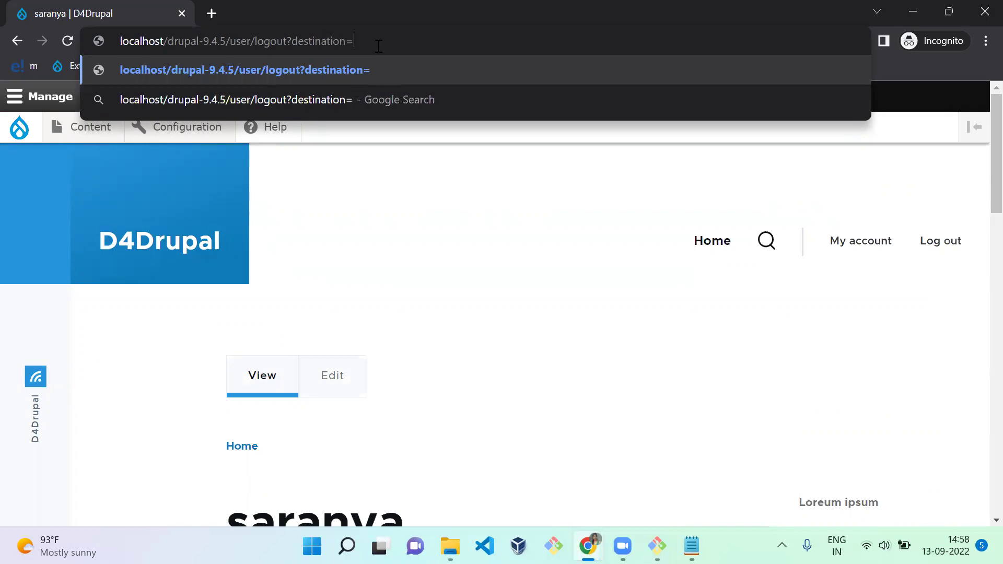
pyautogui.write('/node')
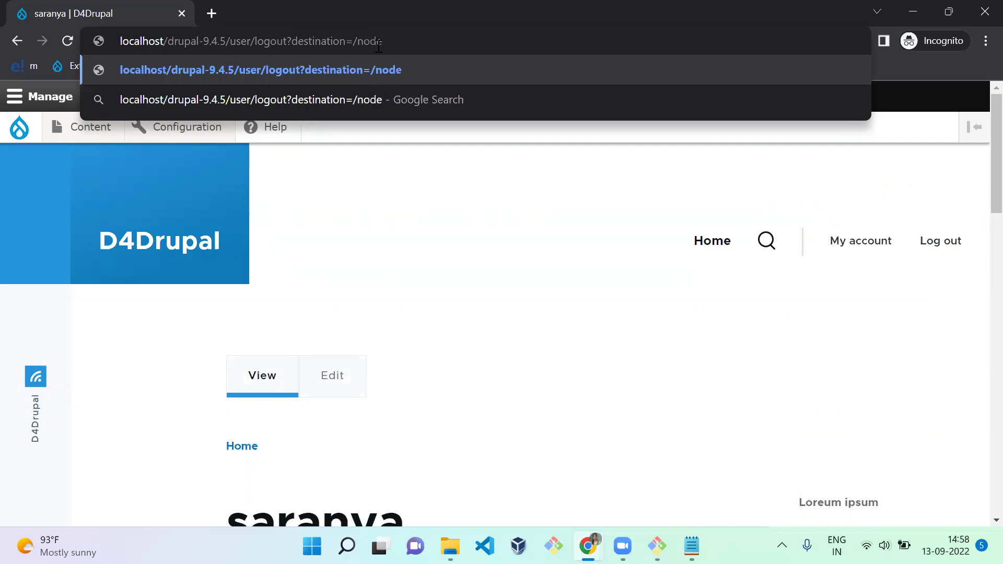
pyautogui.press('Return')
# - Correct the destination to /drupal-9.4.5/node and log out onto the site's /node home page
pyautogui.doubleClick(343, 41)
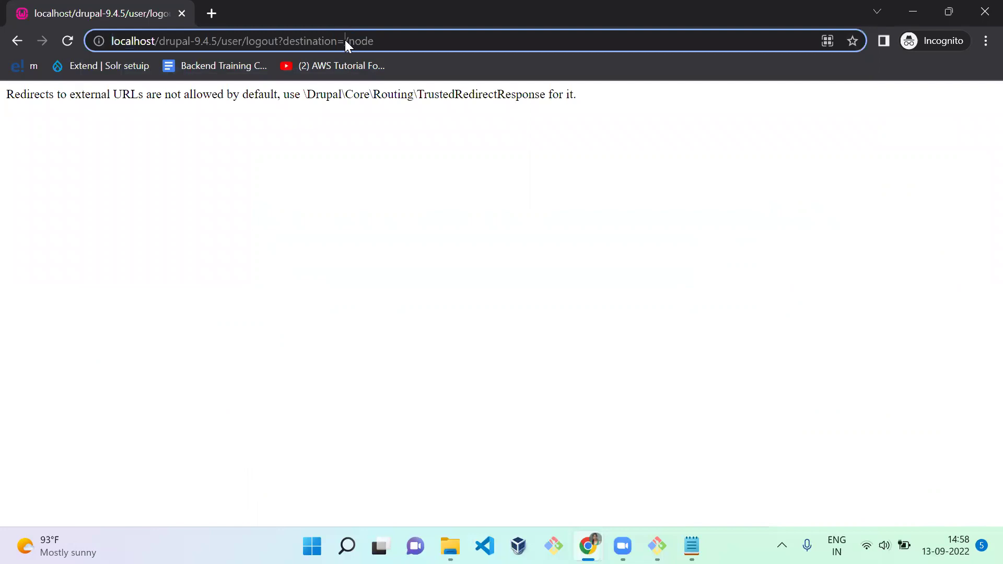
pyautogui.write('/drupal-9.4.5')
pyautogui.press('Return')
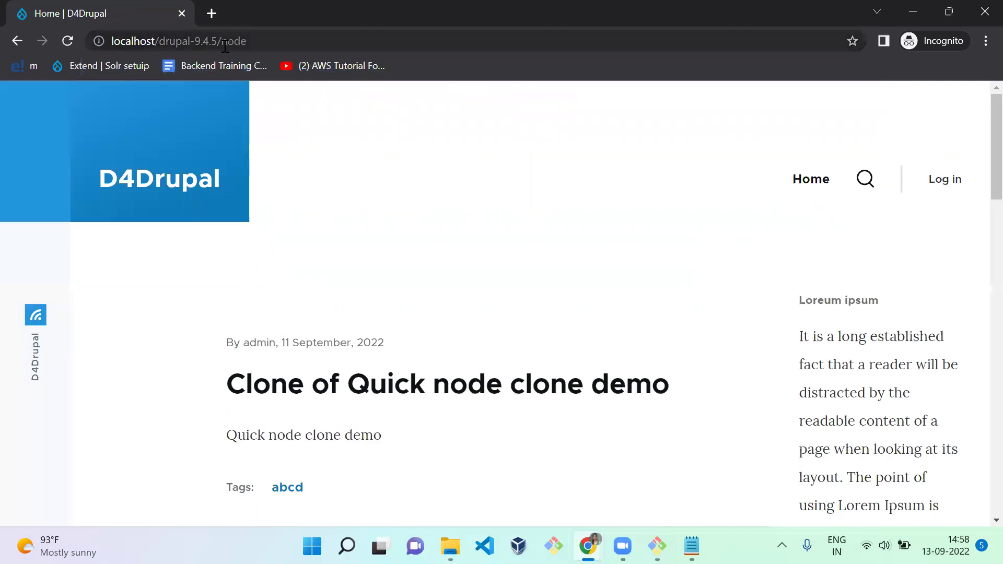
pyautogui.doubleClick(292, 40)
pyautogui.click(362, 198)
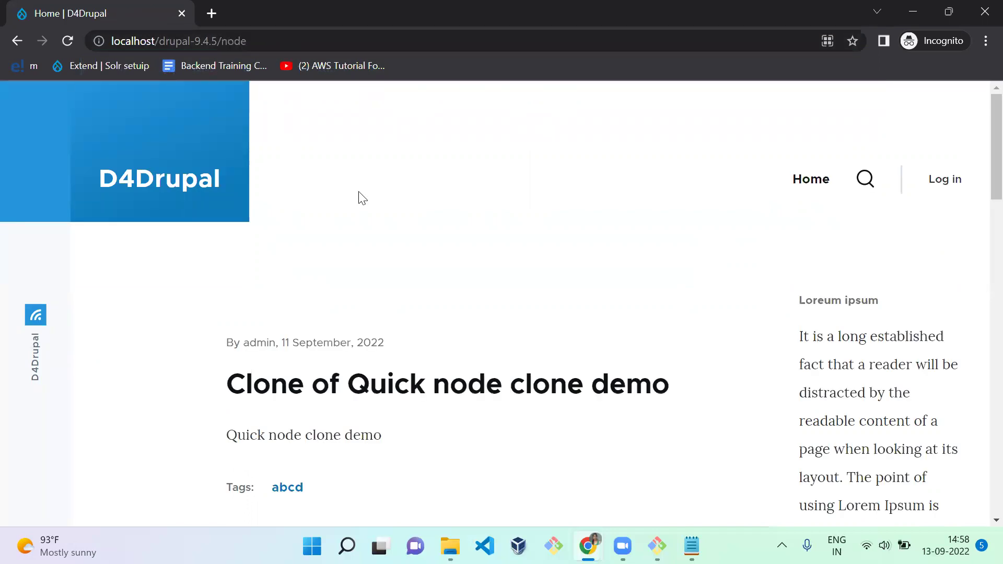
pyautogui.hotkey('alt', 'Tab')
pyautogui.scroll(-6, 358, 193)
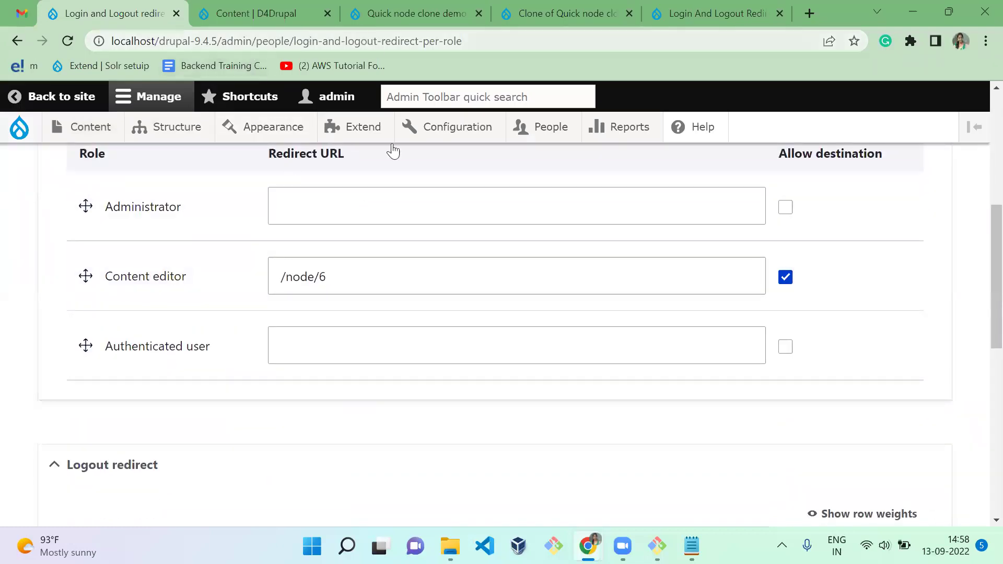
# - Add a Content Reviewer role and drag it above Administrator in the role list
pyautogui.moveTo(553, 130)
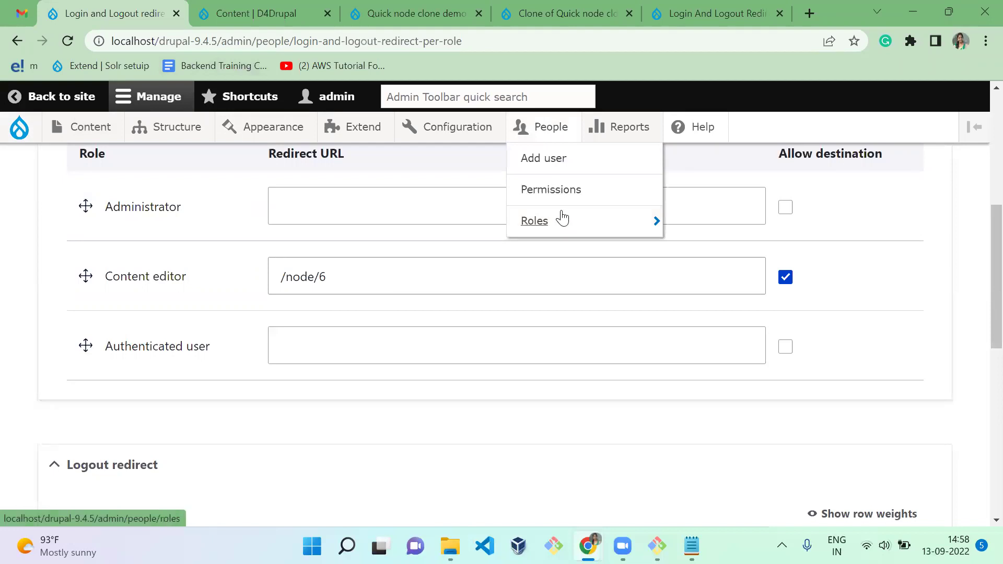
pyautogui.moveTo(638, 219)
pyautogui.click(689, 222)
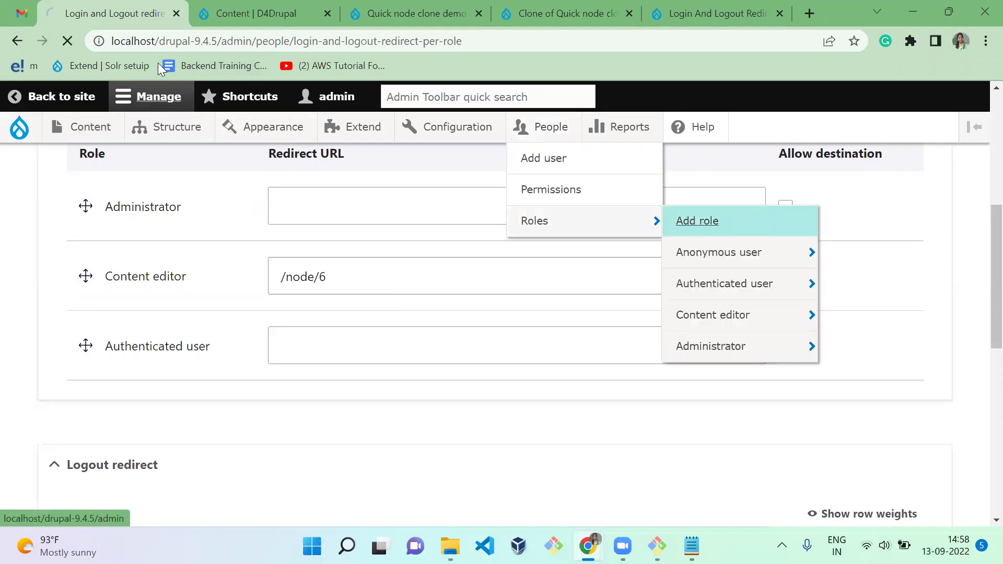
pyautogui.click(149, 288)
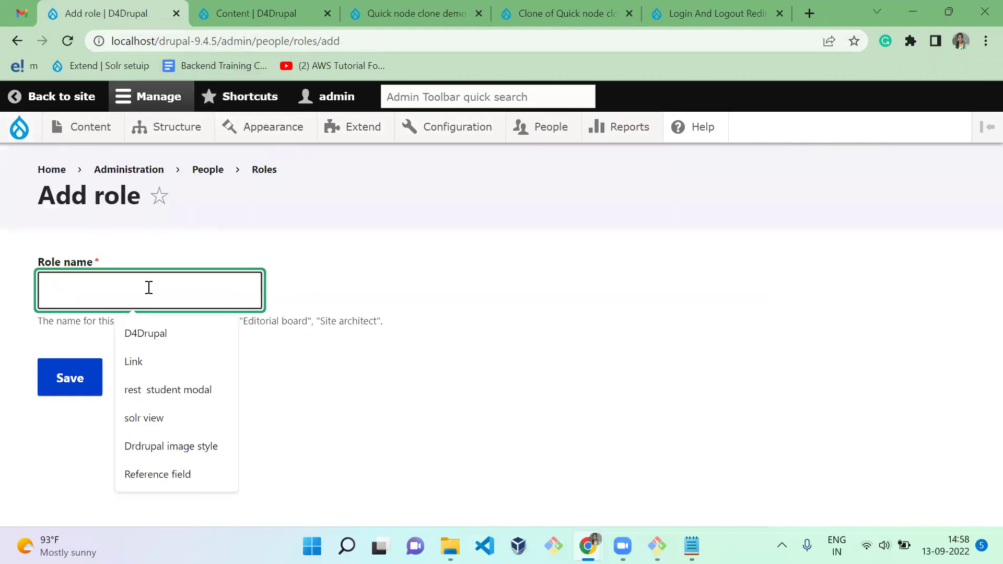
pyautogui.write('Content R')
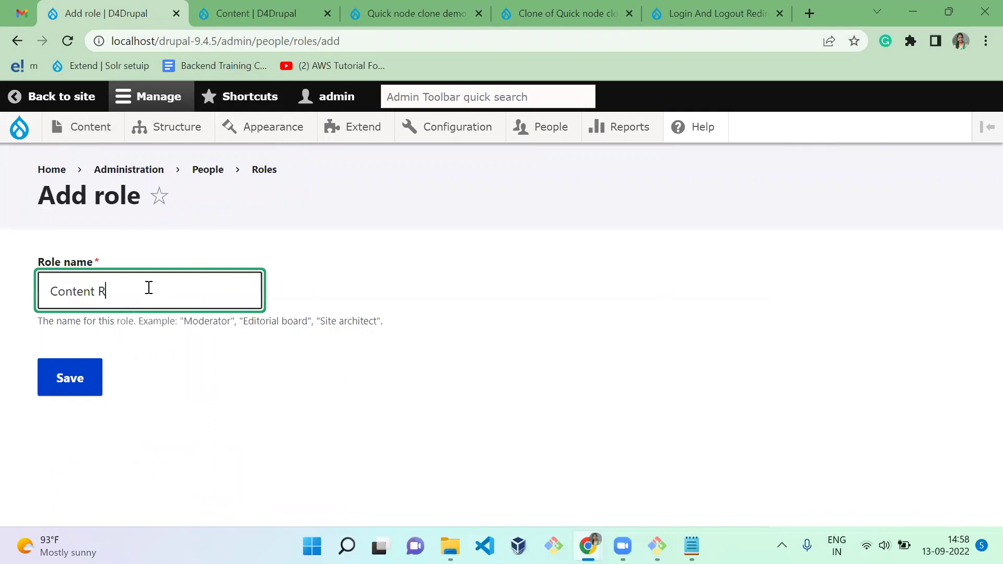
pyautogui.write('eviewer')
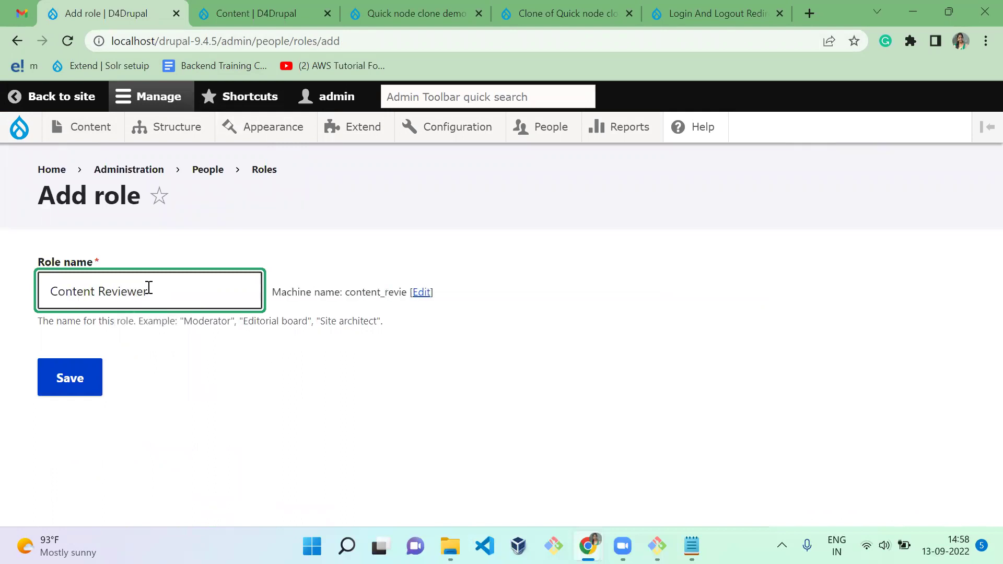
pyautogui.click(76, 387)
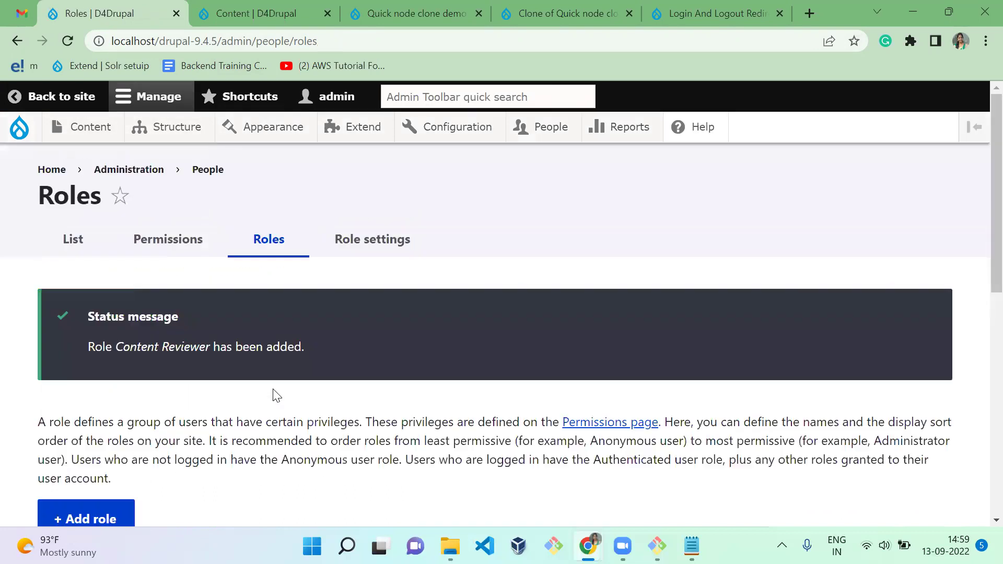
pyautogui.scroll(-7, 979, 298)
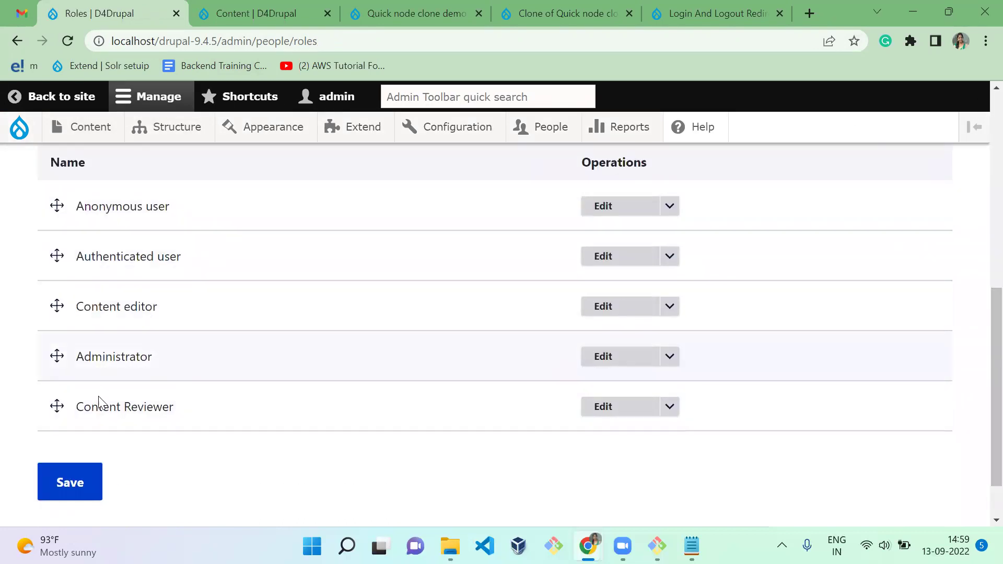
pyautogui.moveTo(57, 407); pyautogui.dragTo(61, 352)
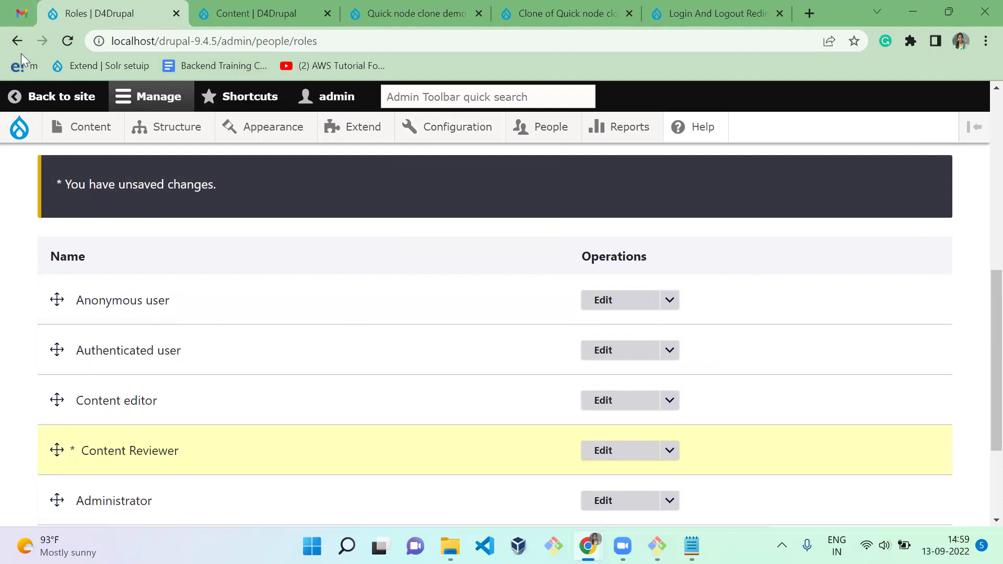
# - Move Content Reviewer above Content editor in the login redirects table and save
pyautogui.click(18, 43)
pyautogui.click(18, 43)
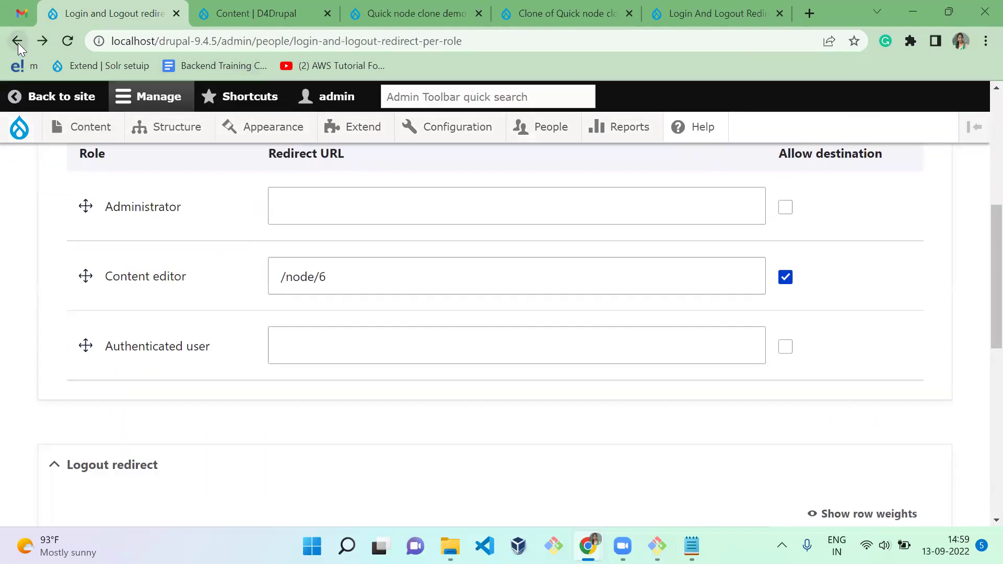
pyautogui.scroll(-2, 298, 325)
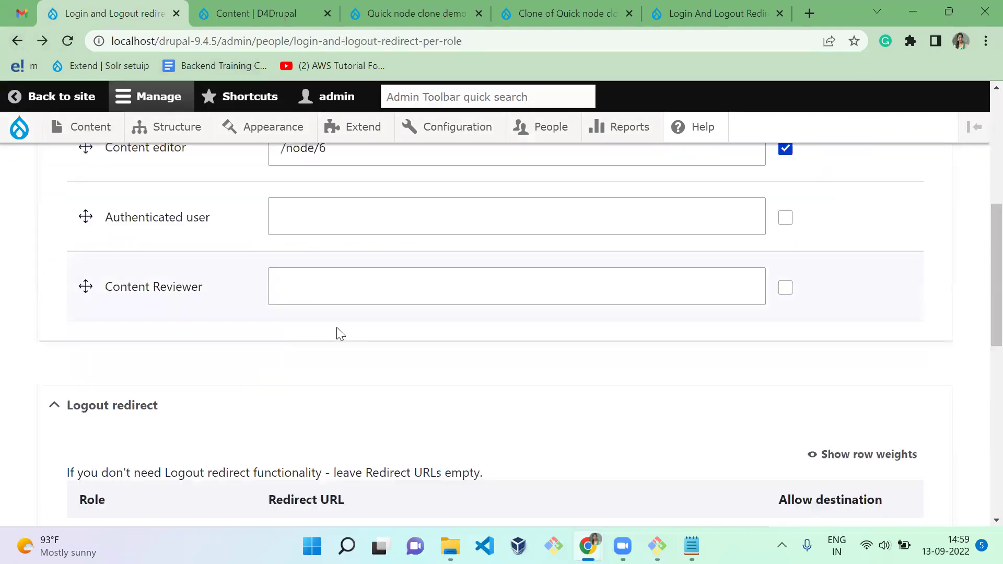
pyautogui.scroll(2, 979, 303)
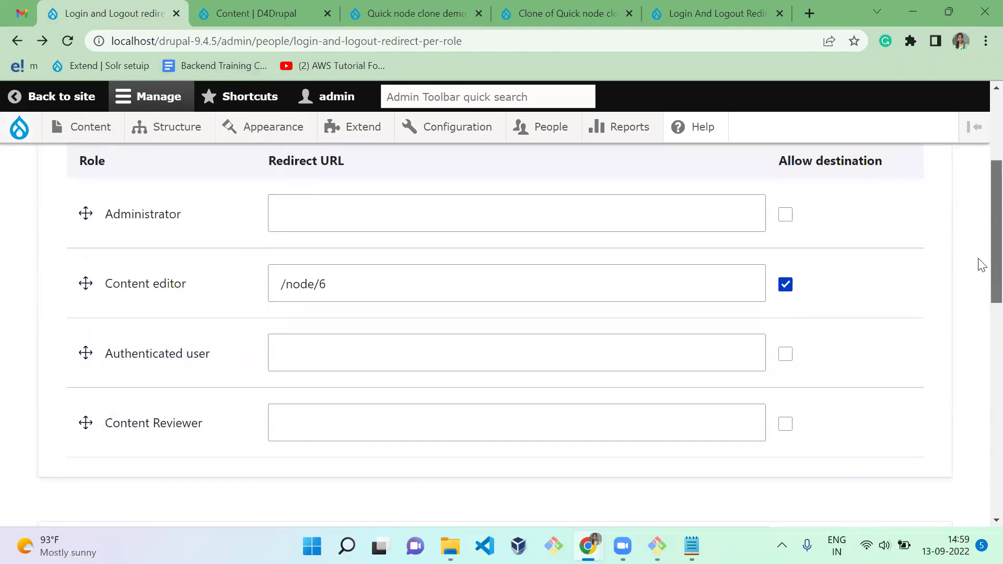
pyautogui.moveTo(86, 422); pyautogui.dragTo(86, 286)
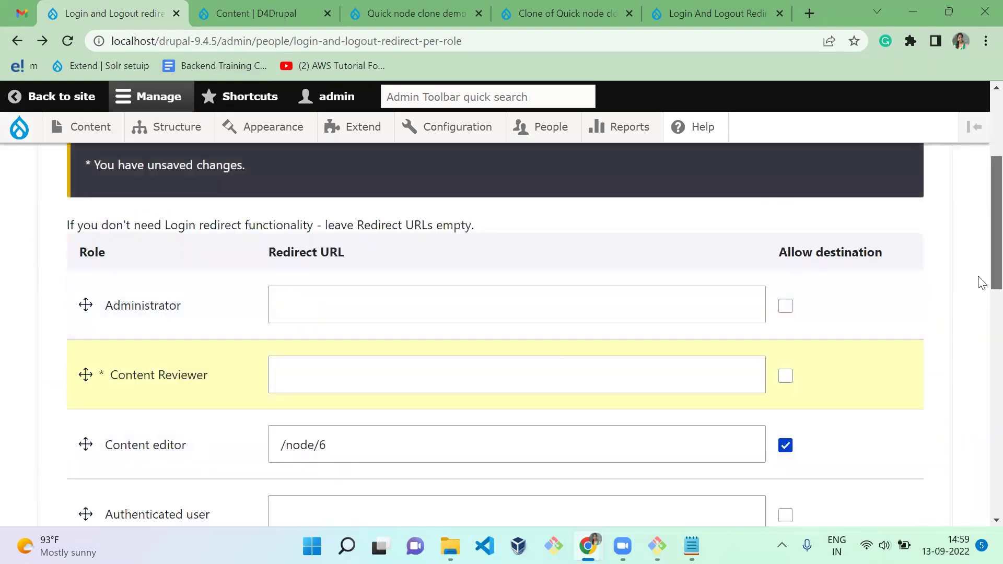
pyautogui.moveTo(995, 209); pyautogui.dragTo(995, 434)
pyautogui.click(166, 429)
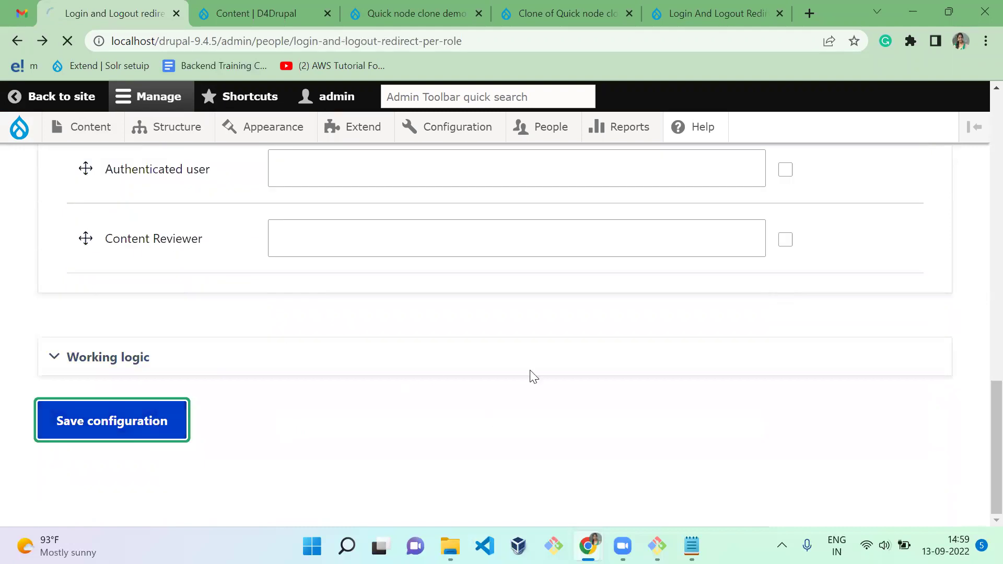
# - Enter /node/4 as the Content Reviewer's login Redirect URL and save the configuration
pyautogui.moveTo(982, 187); pyautogui.dragTo(979, 271)
pyautogui.click(439, 317)
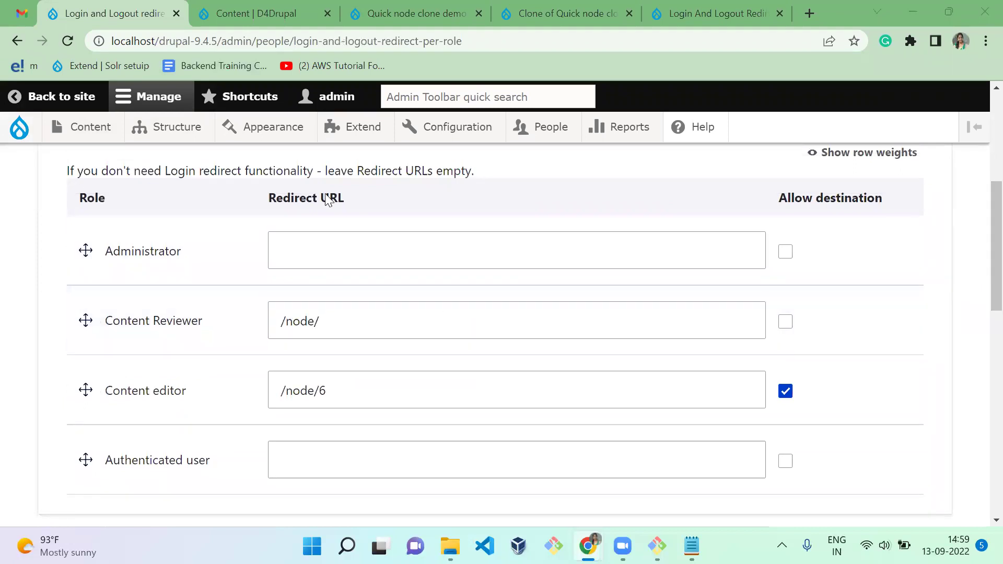
pyautogui.click(269, 34)
pyautogui.click(269, 25)
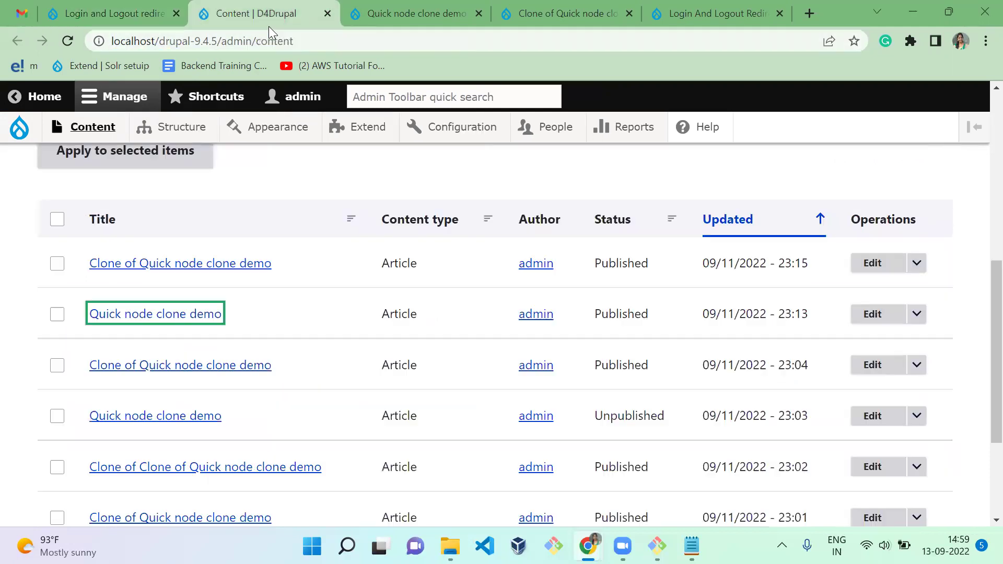
pyautogui.click(111, 8)
pyautogui.click(429, 312)
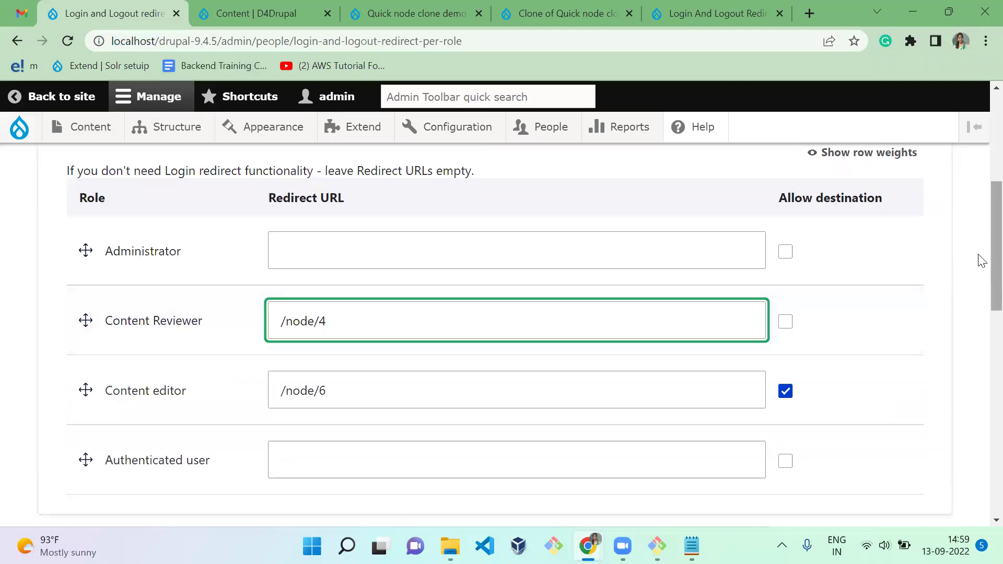
pyautogui.moveTo(992, 259); pyautogui.dragTo(981, 486)
pyautogui.click(75, 426)
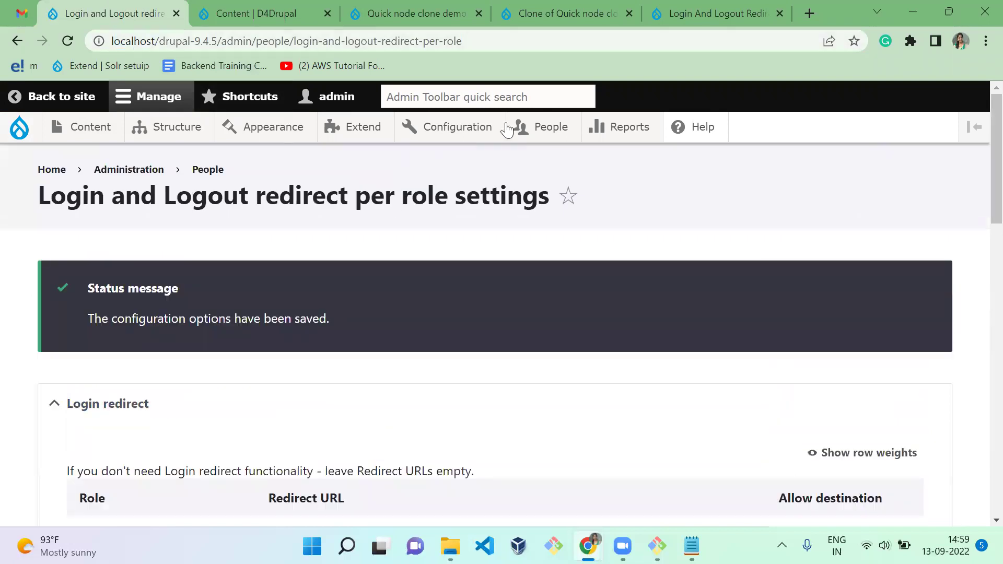
# - Give the test user the Content Reviewer role in a new People tab and save
pyautogui.middleClick(543, 127)
pyautogui.click(218, 10)
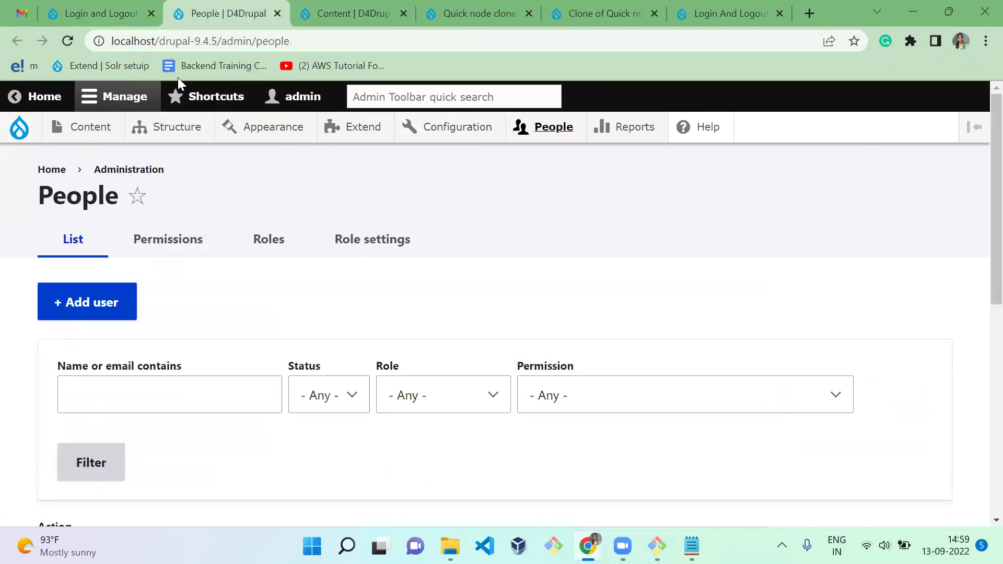
pyautogui.moveTo(978, 183); pyautogui.dragTo(978, 389)
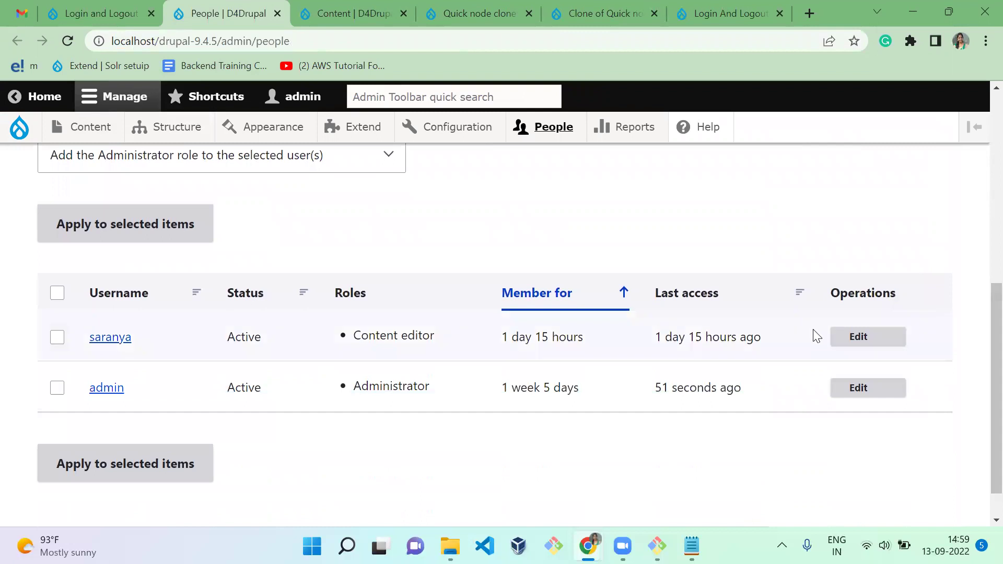
pyautogui.click(864, 342)
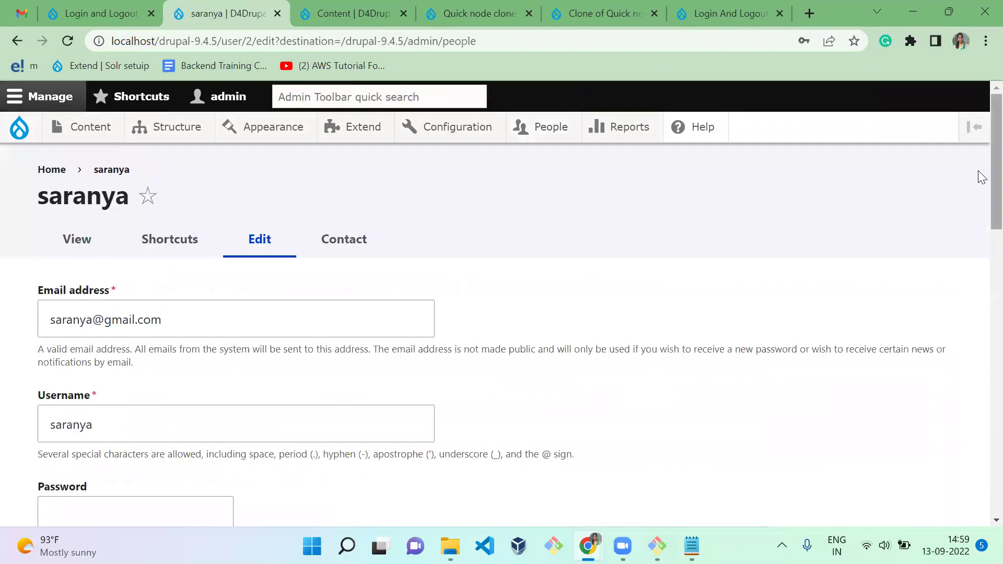
pyautogui.scroll(-7, 980, 272)
pyautogui.click(119, 342)
pyautogui.moveTo(979, 282); pyautogui.dragTo(978, 479)
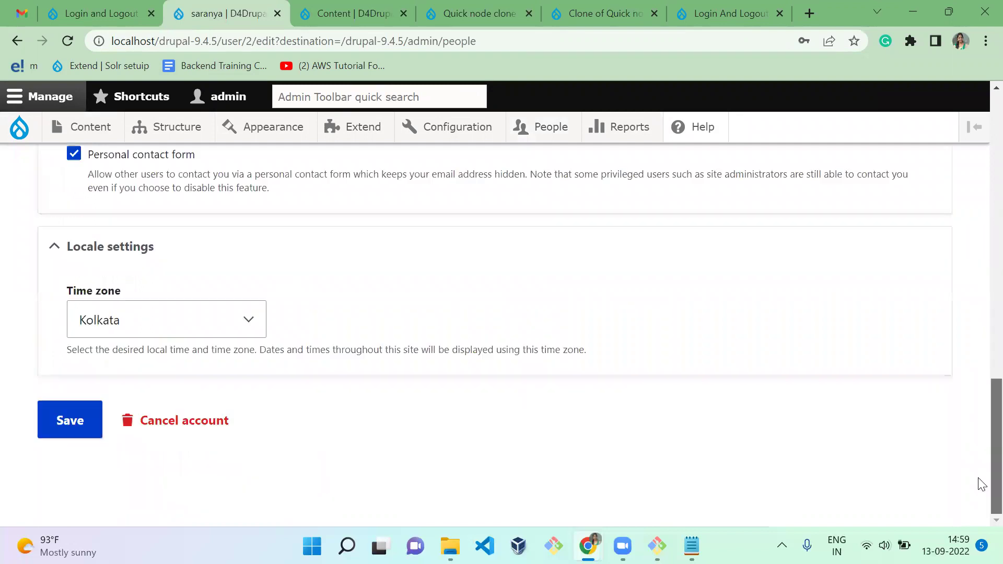
pyautogui.click(71, 422)
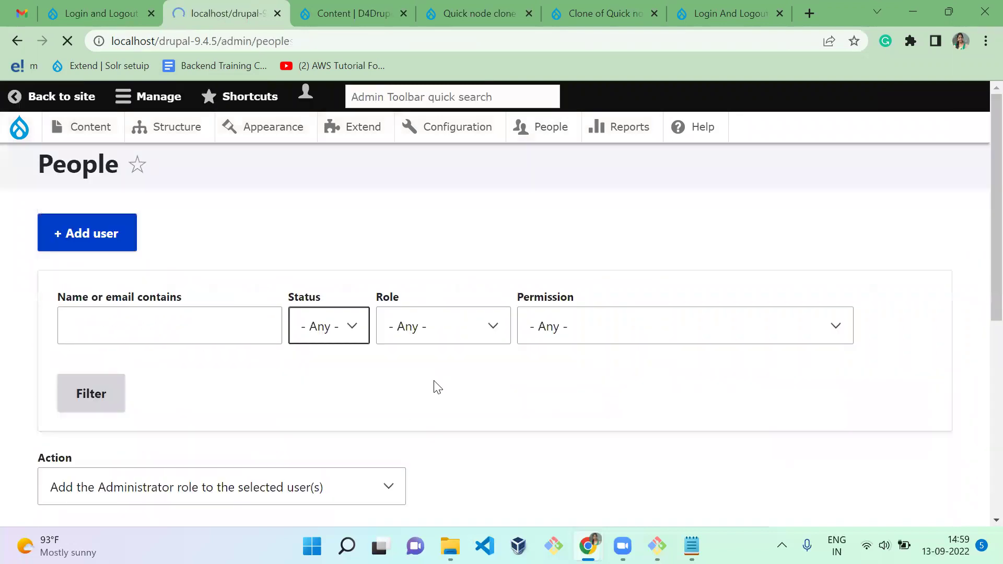
# - Check the users table showing the test user's Content editor and Content Reviewer roles
pyautogui.scroll(-7, 556, 485)
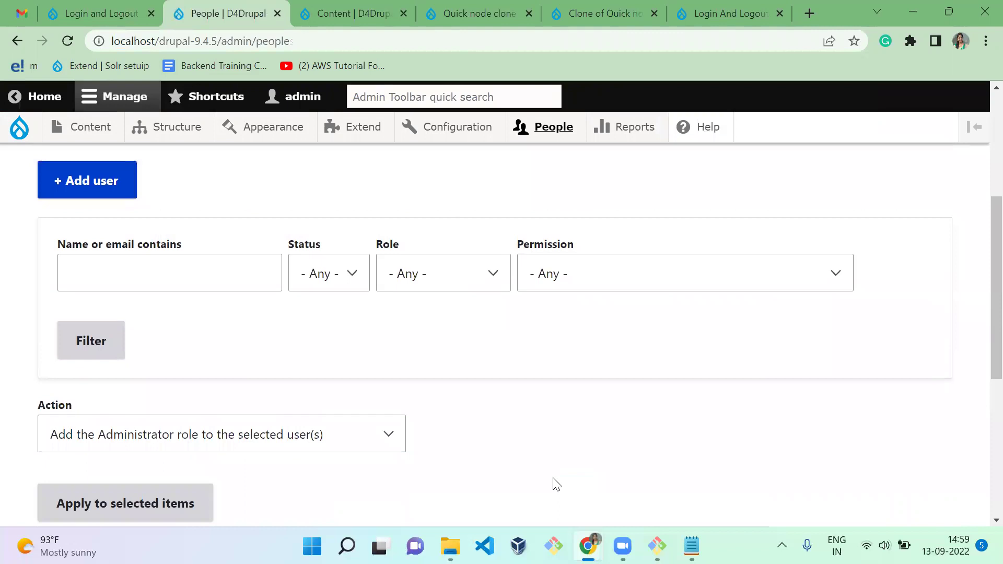
pyautogui.scroll(-2, 557, 484)
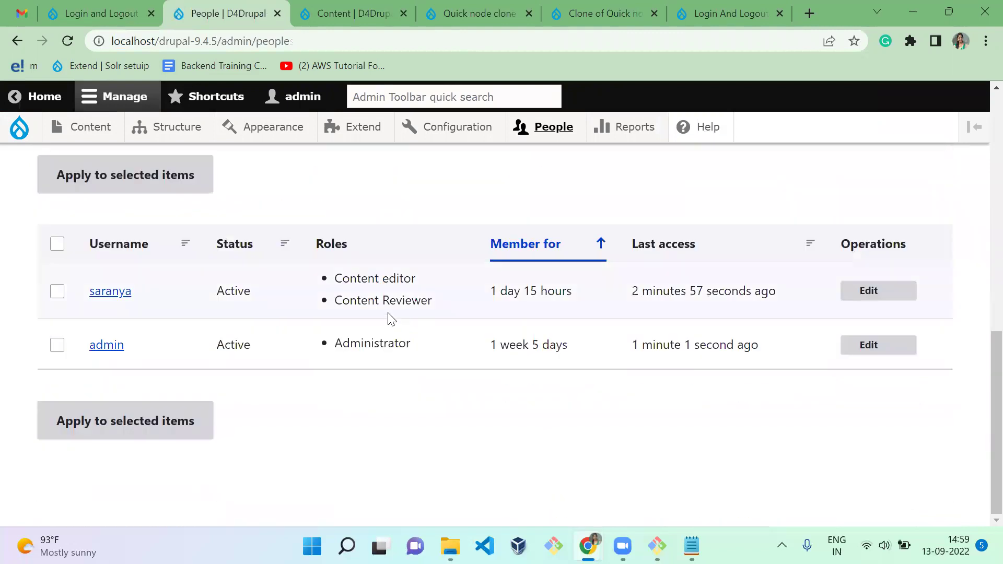
pyautogui.moveTo(432, 287)
pyautogui.mouseDown()
pyautogui.moveTo(382, 283)
pyautogui.moveTo(439, 296)
pyautogui.mouseUp()
pyautogui.click(439, 291)
# - Log in as the test user in the incognito window and confirm the /node/4 landing page
pyautogui.moveTo(588, 545)
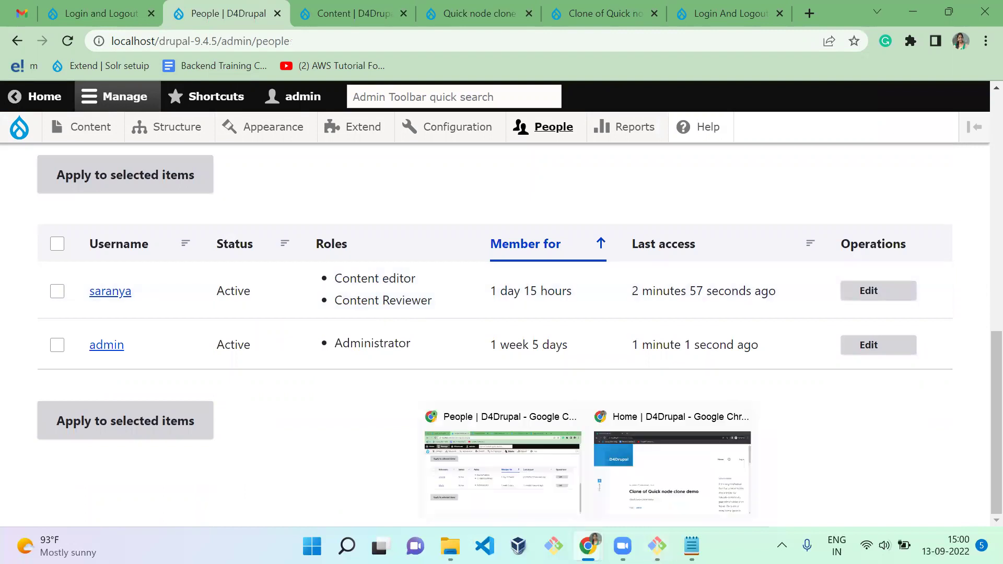
pyautogui.click(659, 466)
pyautogui.doubleClick(302, 45)
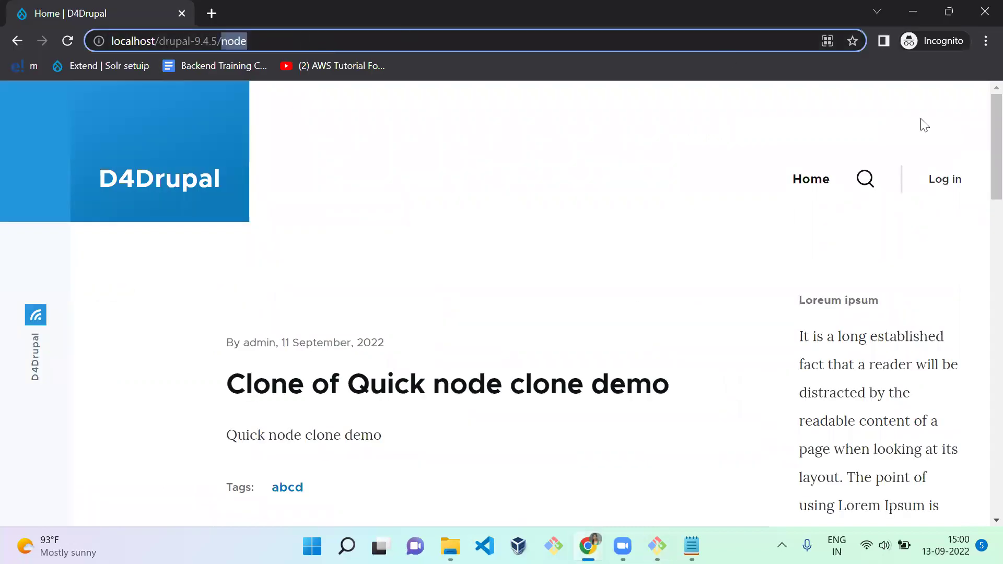
pyautogui.click(947, 181)
pyautogui.write('saranya')
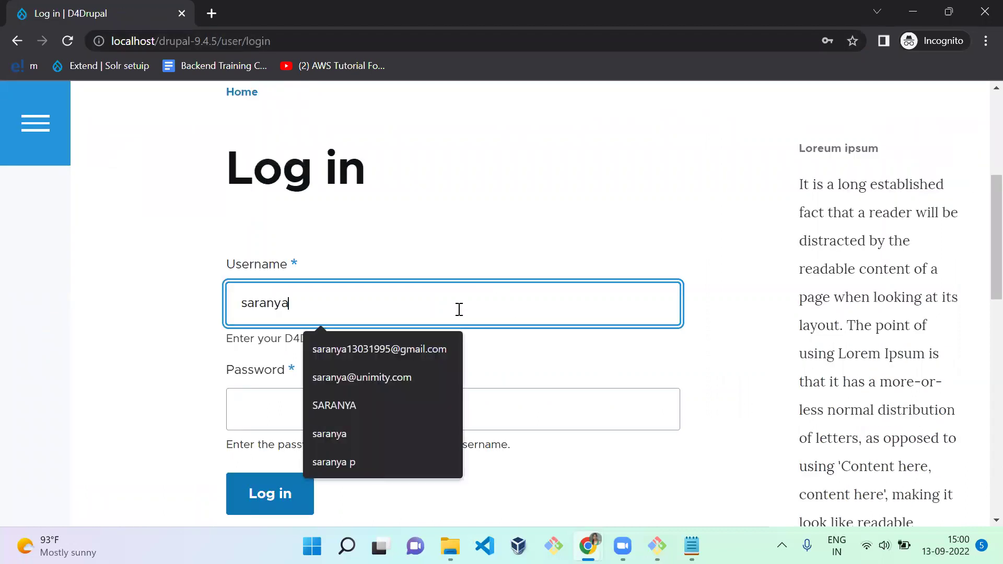
pyautogui.press('Tab')
pyautogui.write('a')
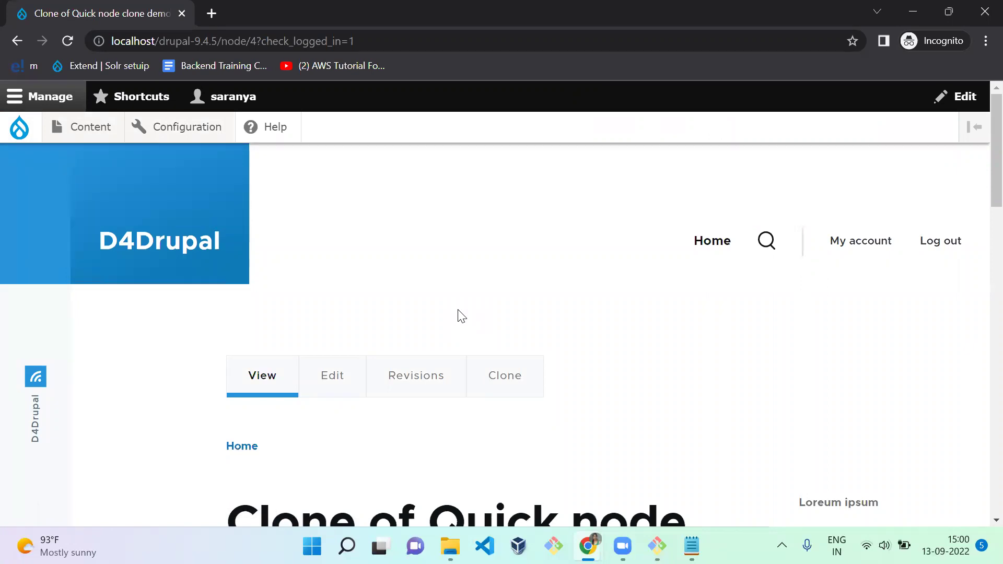
pyautogui.hotkey('alt', 'Tab')
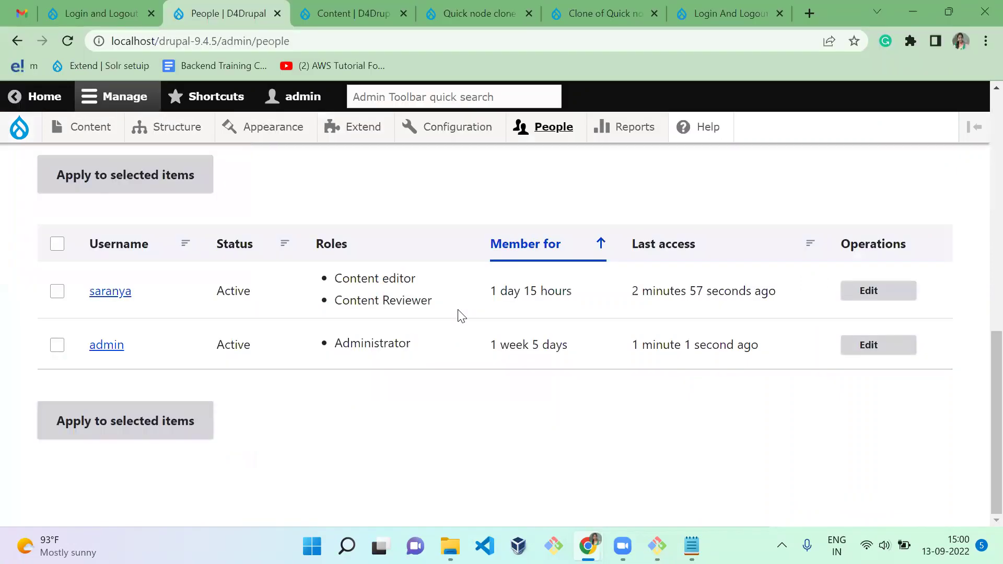
# - Review the saved role redirects: Content Reviewer to /node/4, ranked above Content editor's /node/6
pyautogui.click(78, 13)
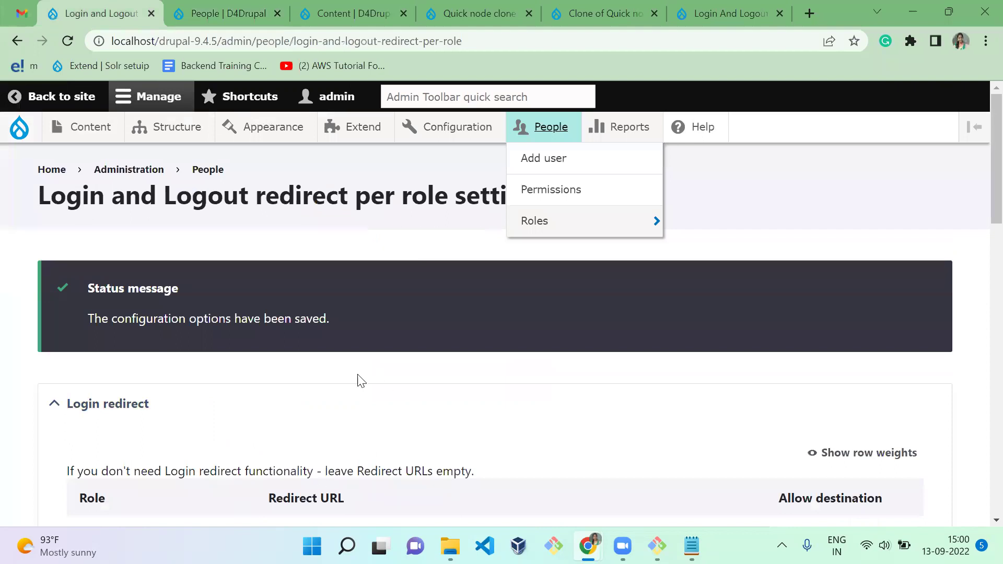
pyautogui.scroll(-1, 360, 381)
pyautogui.scroll(-4, 360, 380)
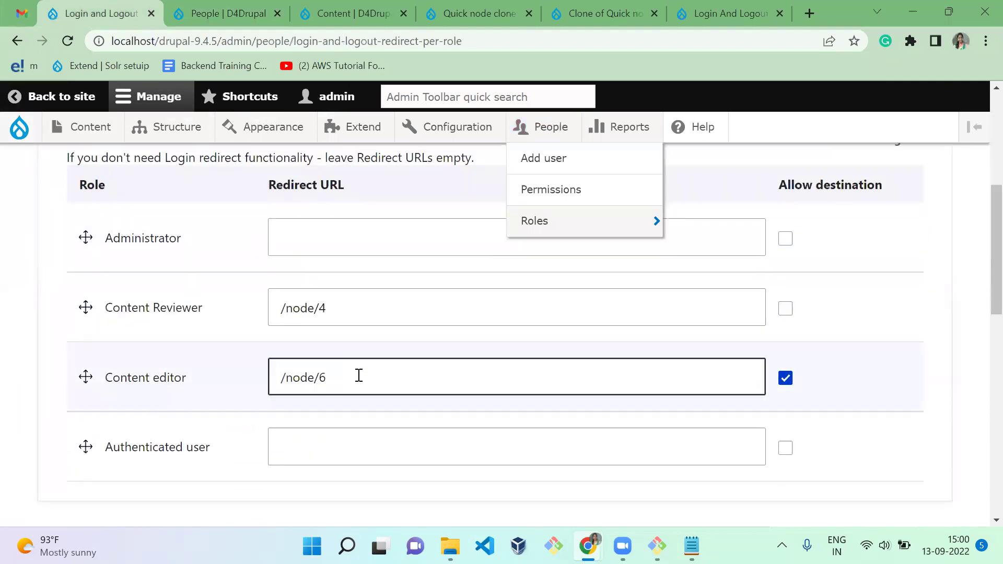
pyautogui.tripleClick(189, 308)
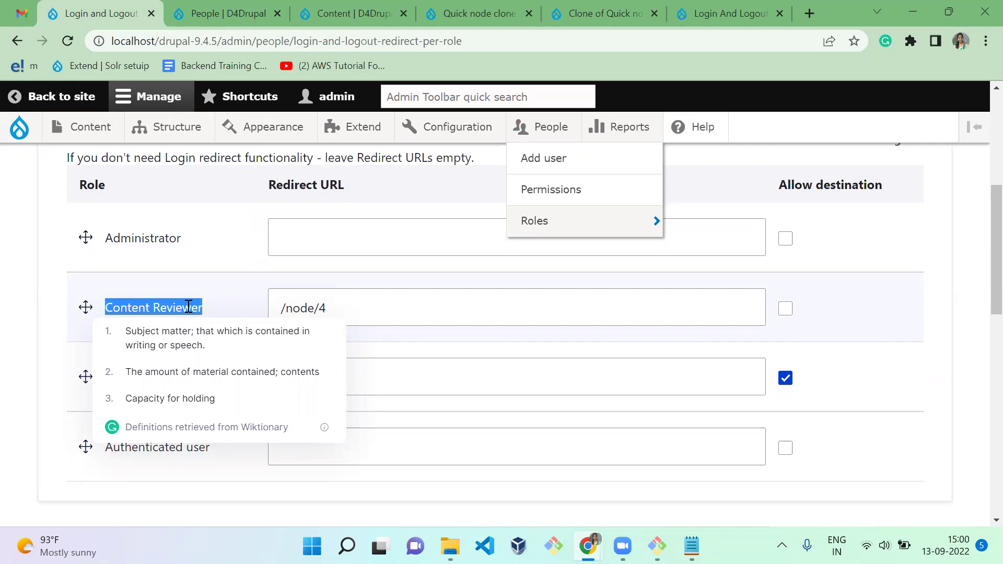
pyautogui.scroll(-6, 978, 405)
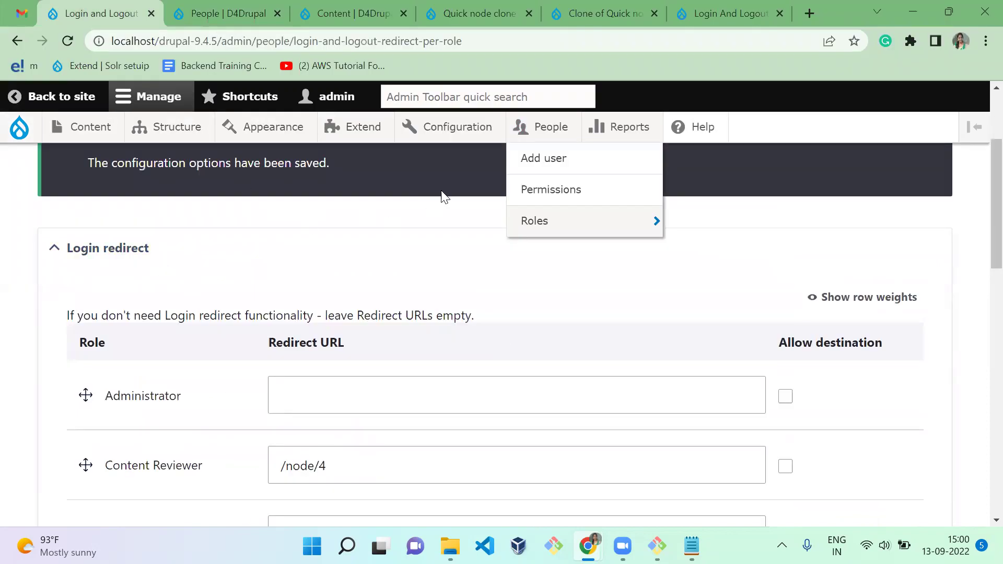
# - Show the login_redirect_per_role.settings configuration as a single-item export
pyautogui.moveTo(485, 130)
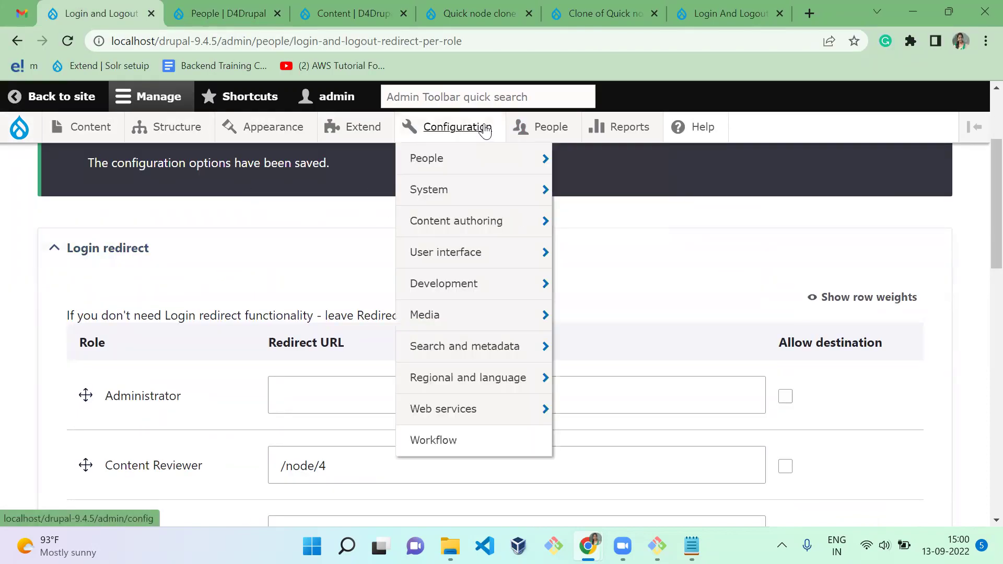
pyautogui.moveTo(486, 284)
pyautogui.moveTo(646, 385)
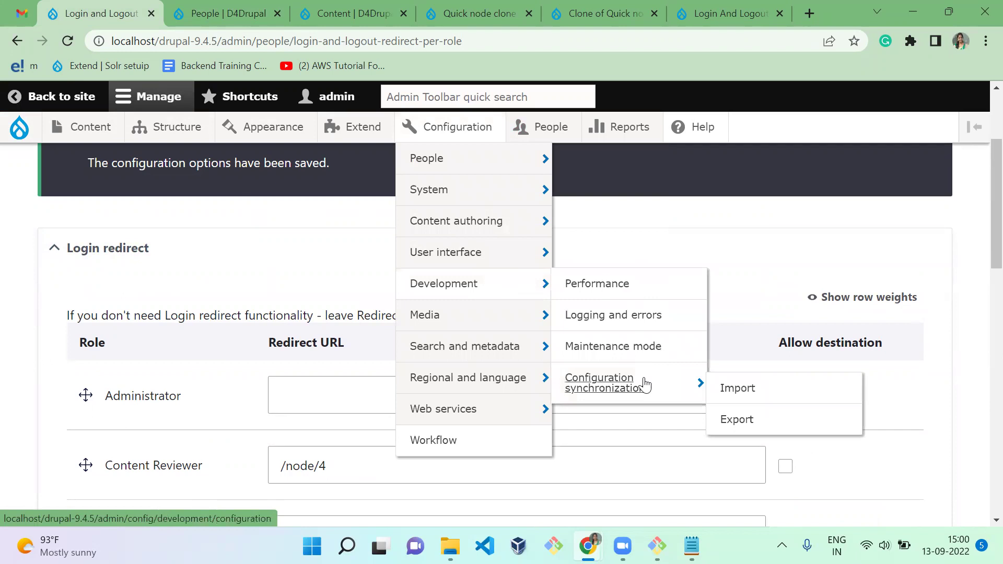
pyautogui.click(738, 418)
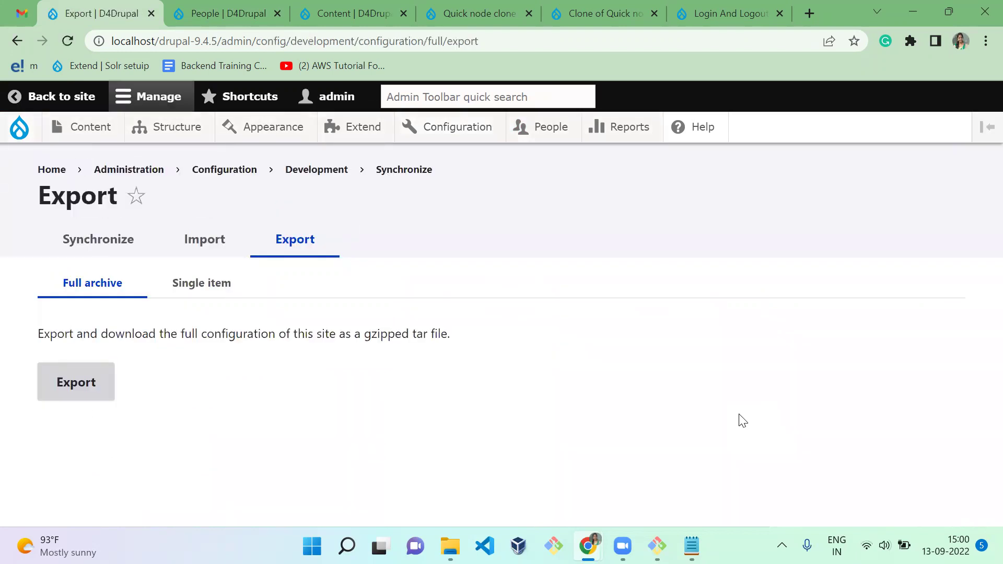
pyautogui.click(203, 285)
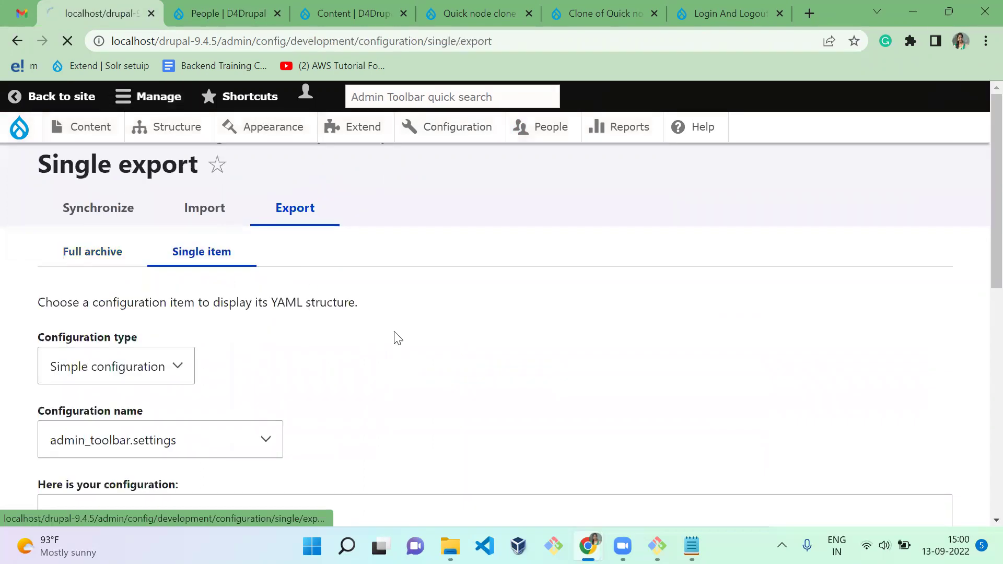
pyautogui.click(229, 479)
pyautogui.press('l')
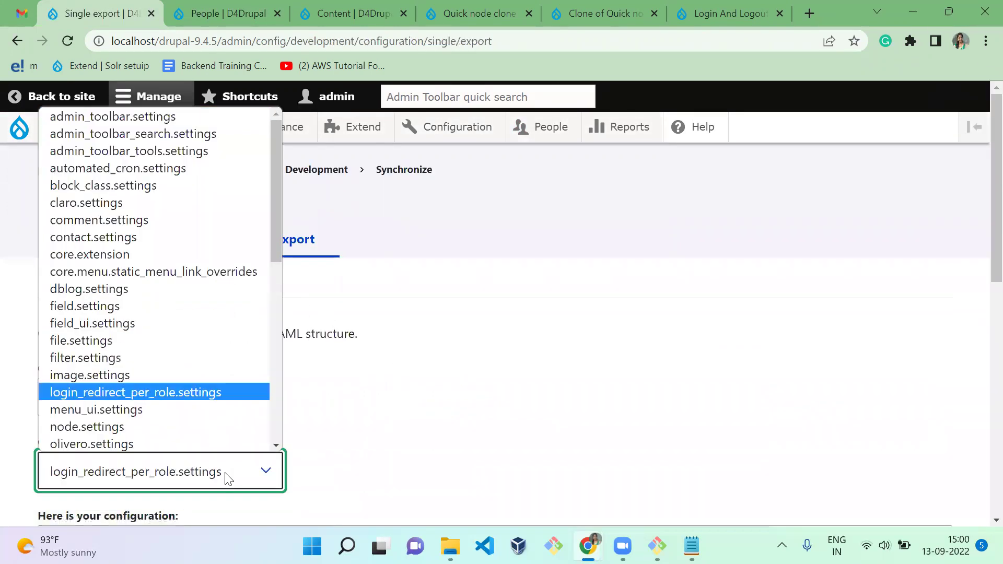
pyautogui.press('Return')
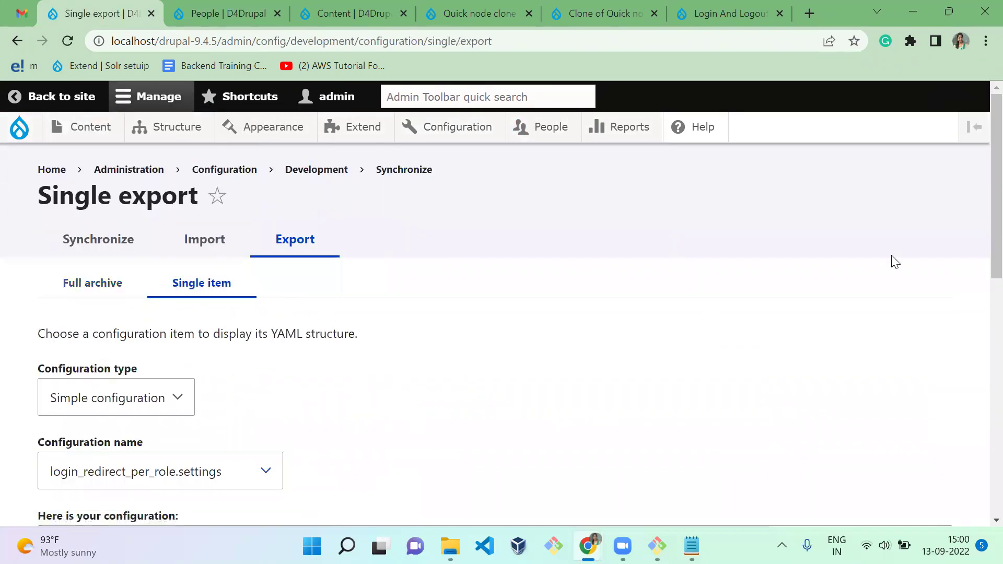
# - Scroll the YAML: content_reviewer /node/4 at weight -9, content_editor /node/6 at -8
pyautogui.scroll(-8, 979, 249)
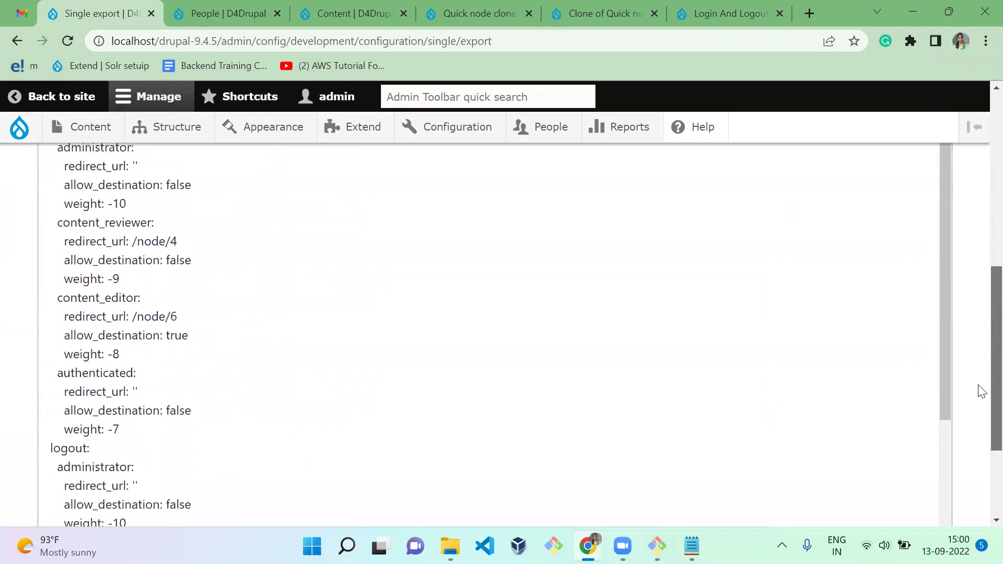
pyautogui.moveTo(946, 329); pyautogui.dragTo(965, 258)
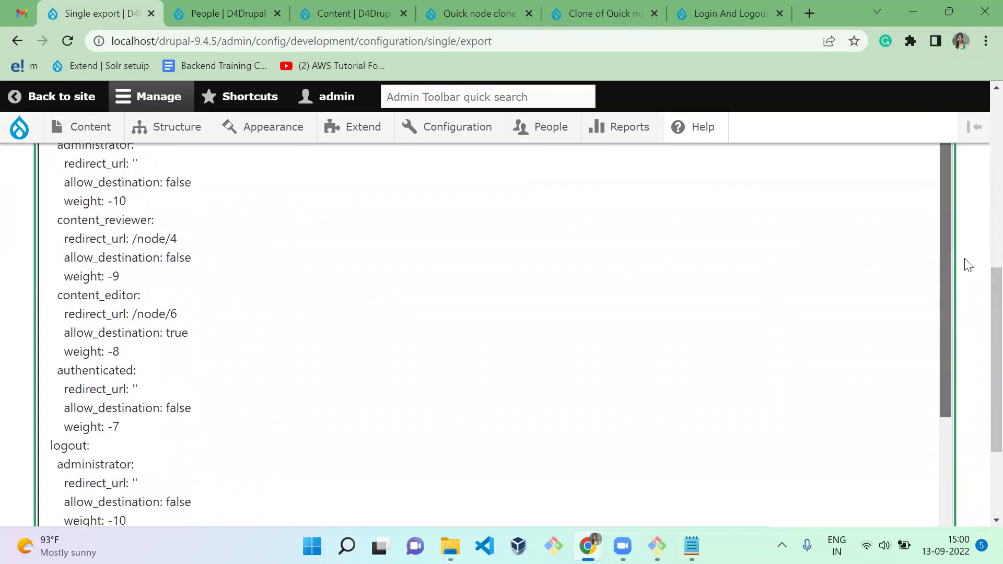
pyautogui.scroll(-3, 979, 387)
pyautogui.scroll(5, 982, 304)
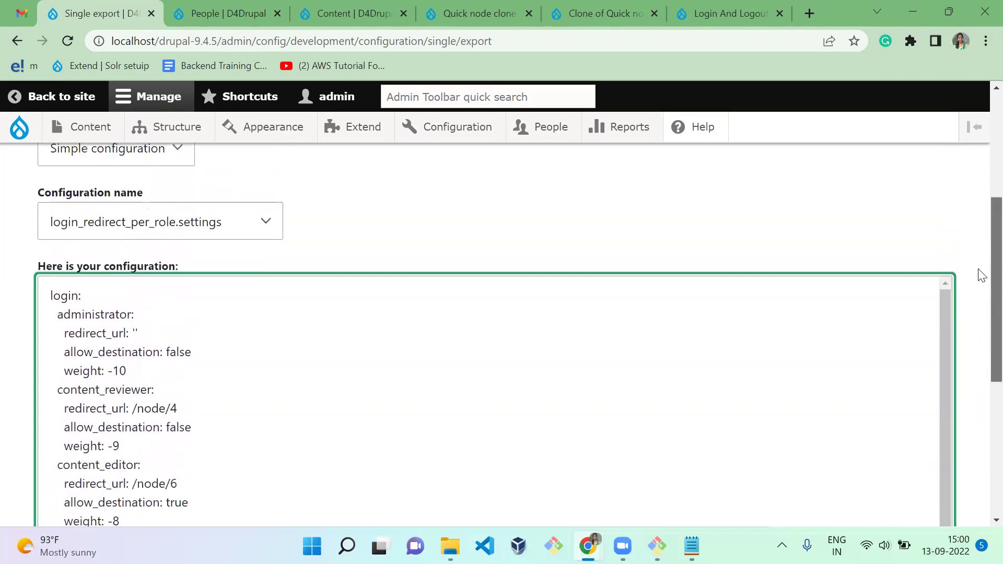
pyautogui.scroll(3, 982, 304)
pyautogui.click(177, 352)
# - Switch the single-item export to core.extension and scroll through its YAML
pyautogui.press('c')
pyautogui.press('o')
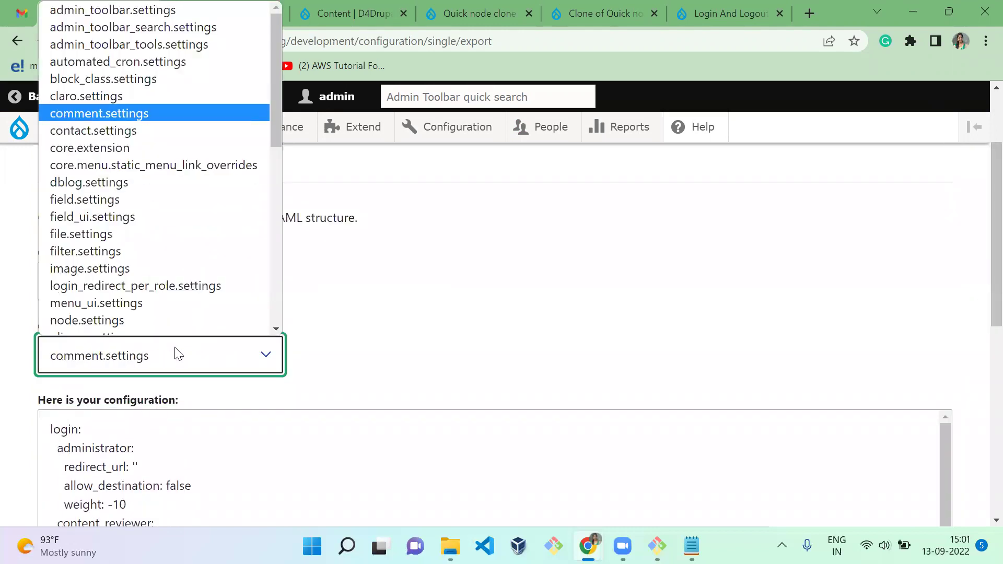
pyautogui.press('r')
pyautogui.press('Return')
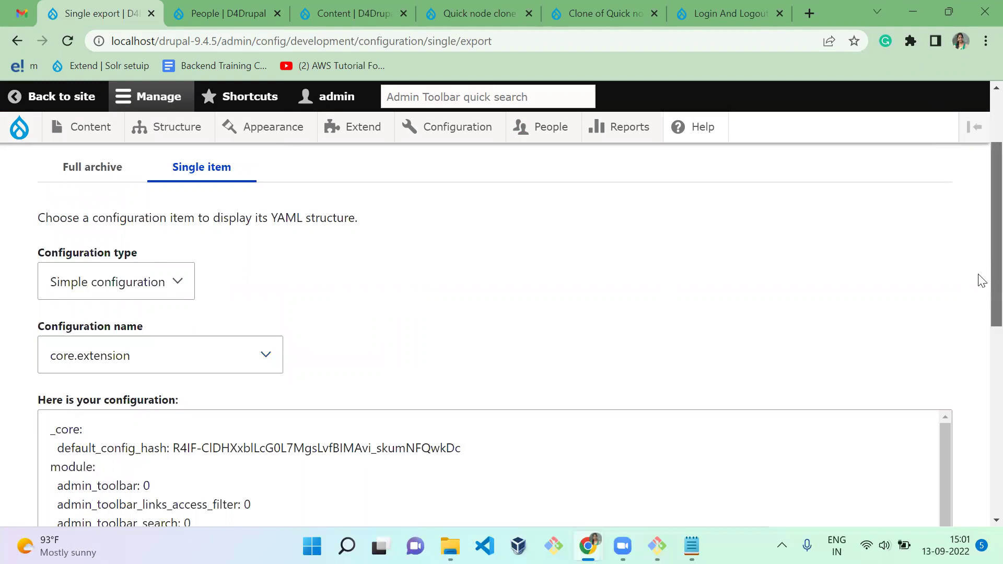
pyautogui.scroll(-4, 976, 282)
pyautogui.scroll(-3, 980, 418)
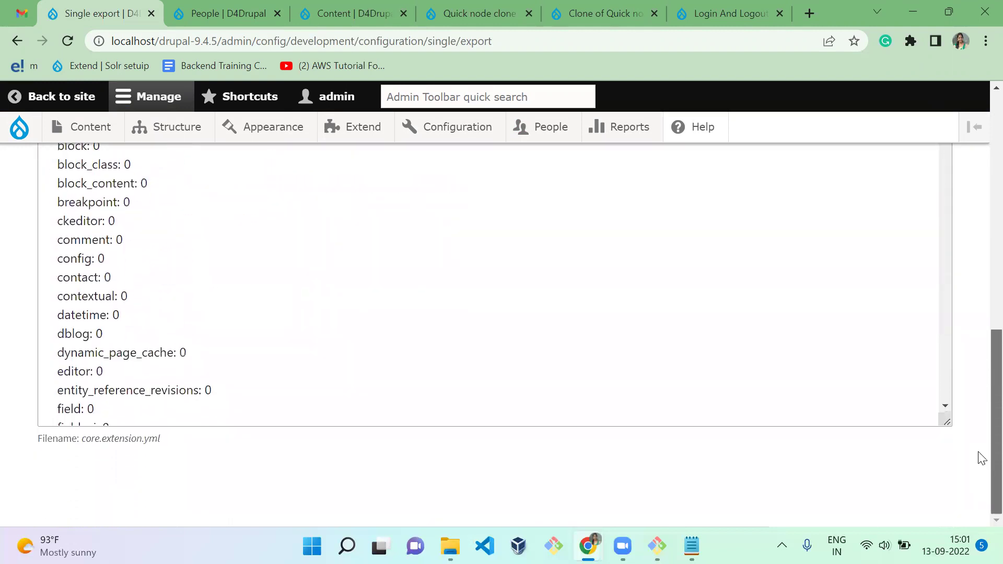
pyautogui.scroll(4, 979, 366)
pyautogui.scroll(-4, 980, 365)
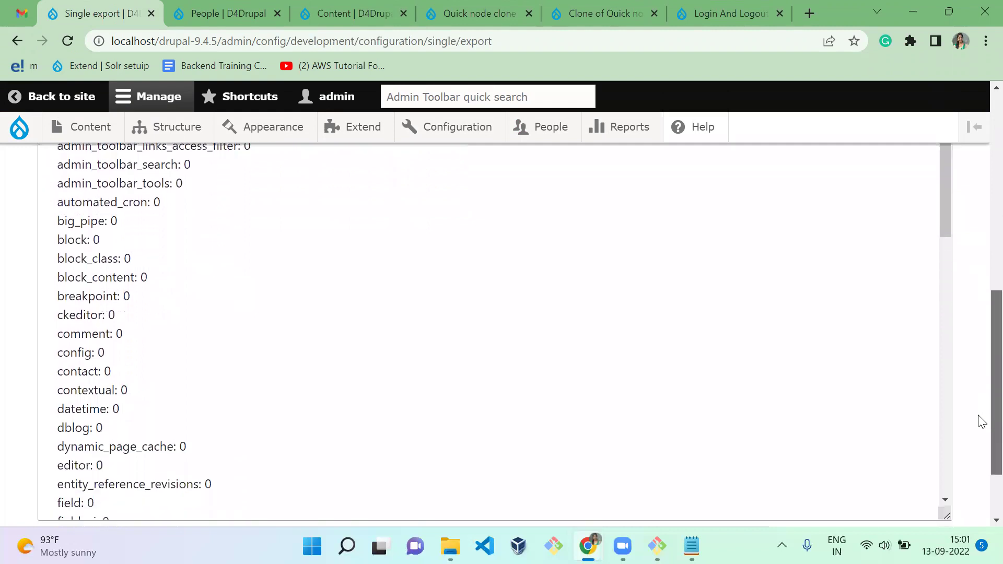
# - Search for 'login' and select the login_redirect_per_role: 1000 module entry
pyautogui.hotkey('ctrl', 'f')
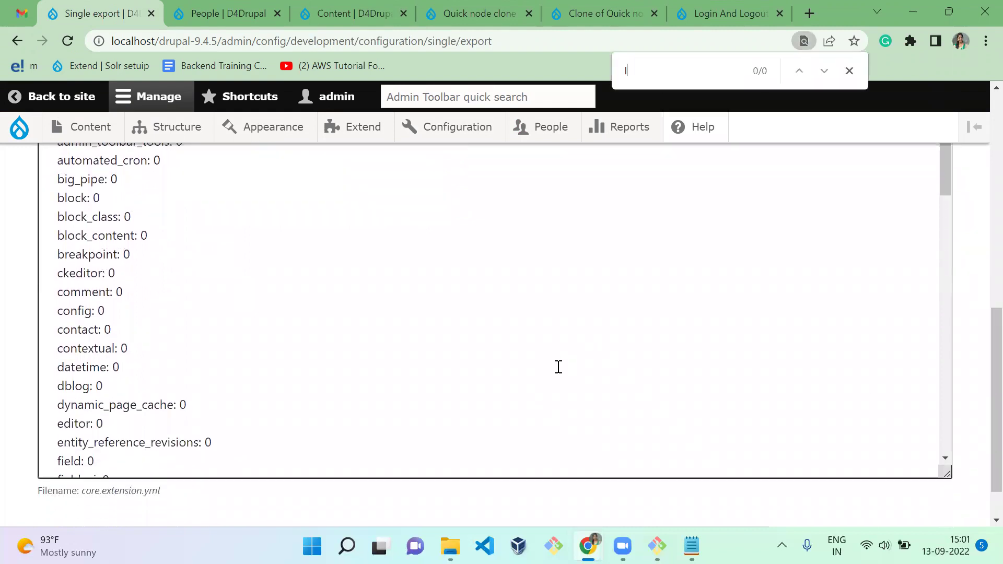
pyautogui.write('login`')
pyautogui.press('Escape')
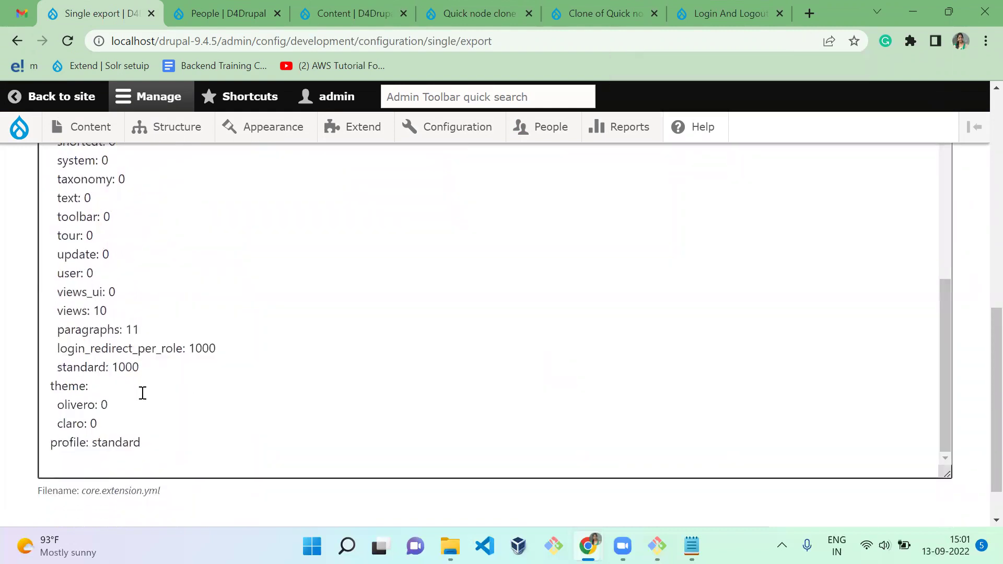
pyautogui.doubleClick(137, 349)
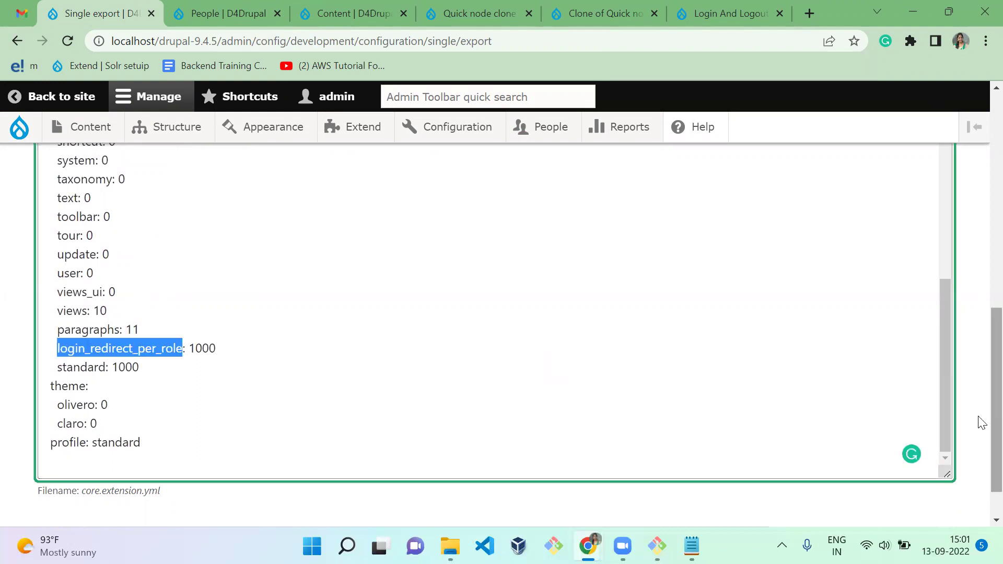
pyautogui.scroll(9, 979, 240)
pyautogui.click(685, 340)
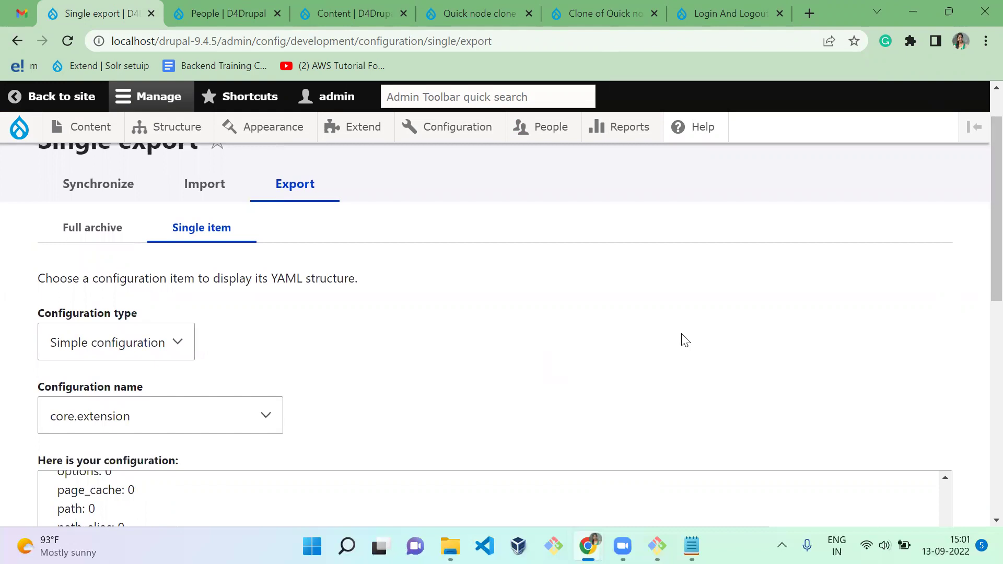